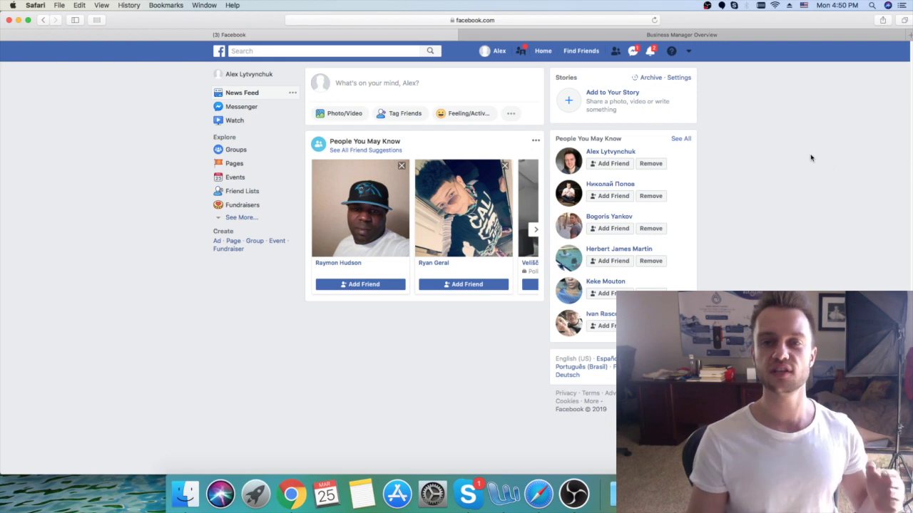
Step: Create a new Business Manager account, entering a business name and business email, and continue
left_click(711, 36)
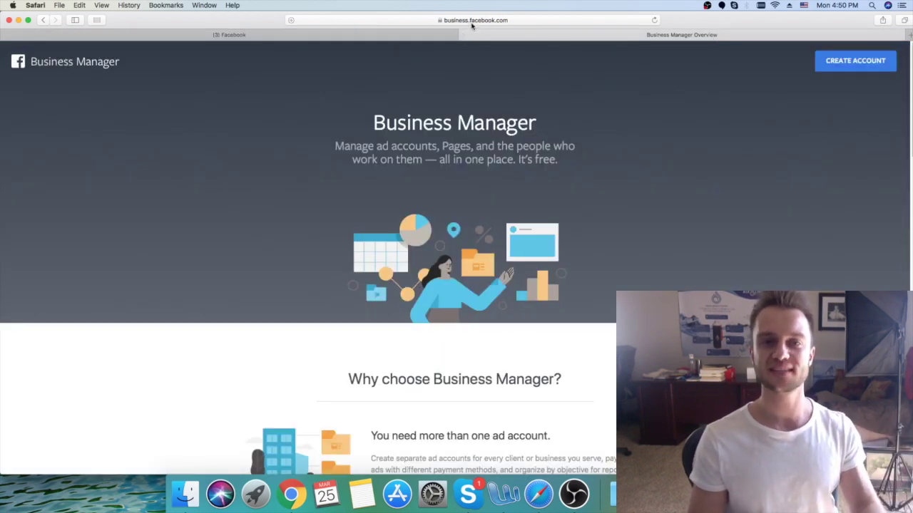
left_click(855, 66)
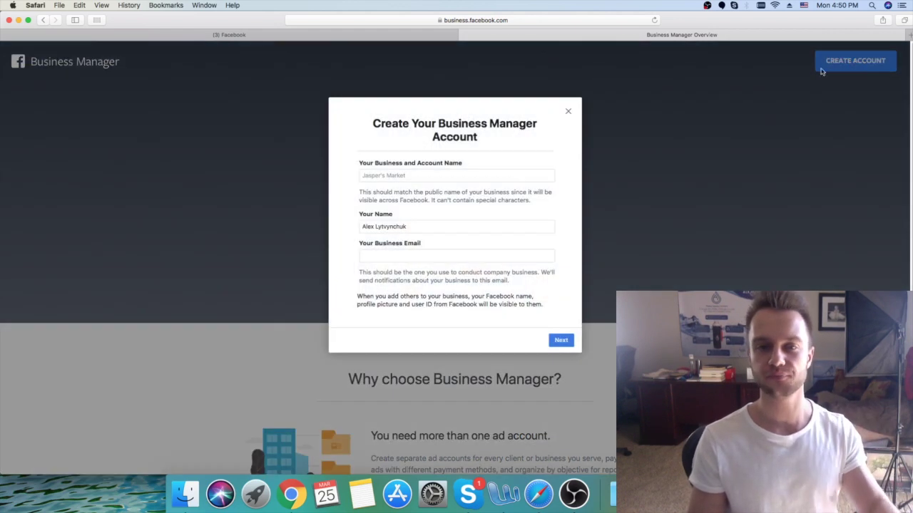
left_click(422, 177)
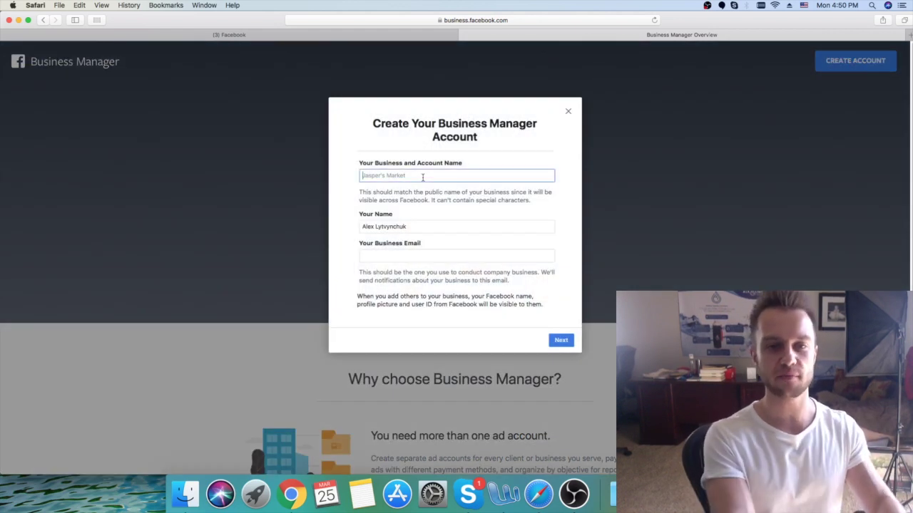
type("Test 1 Alex")
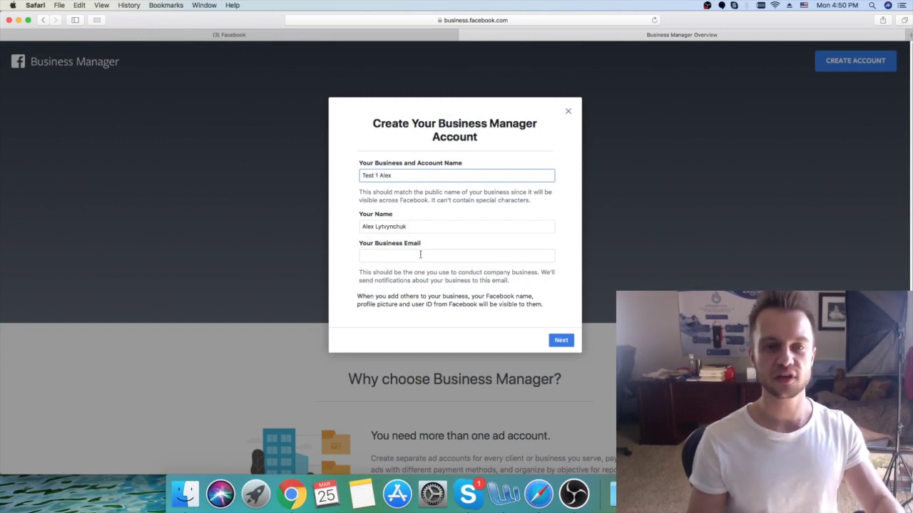
left_click(420, 255)
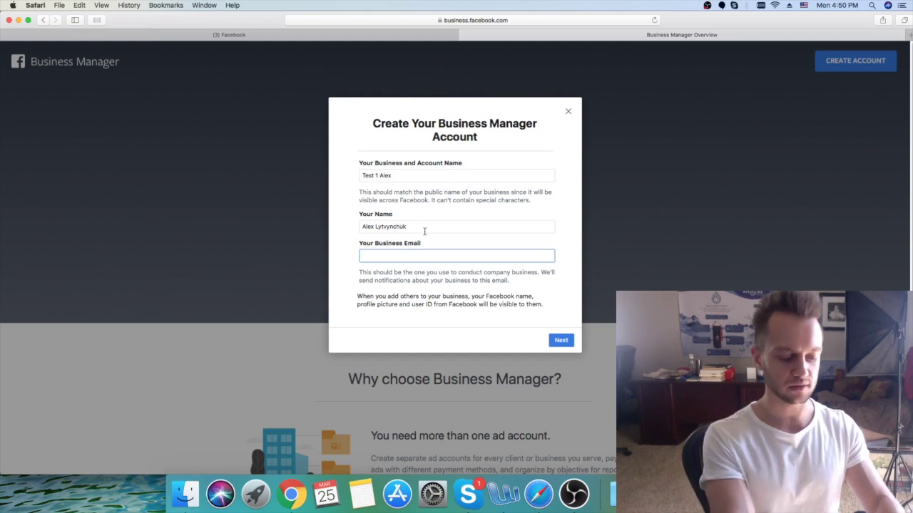
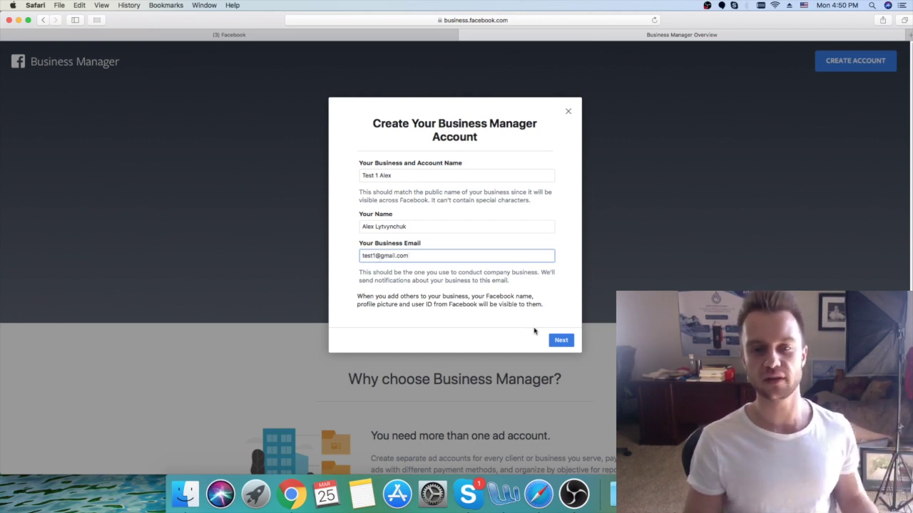
left_click(558, 340)
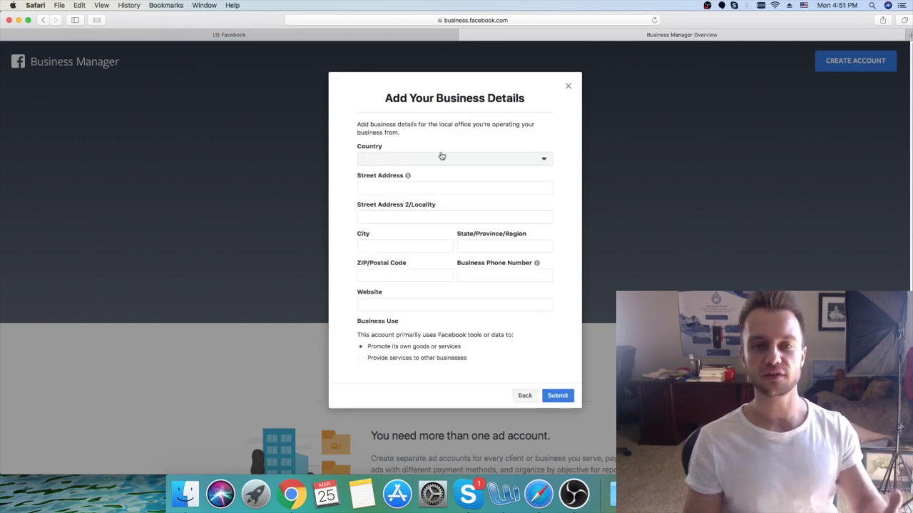
Step: Choose United States as the country and begin the street address with 103
left_click(442, 157)
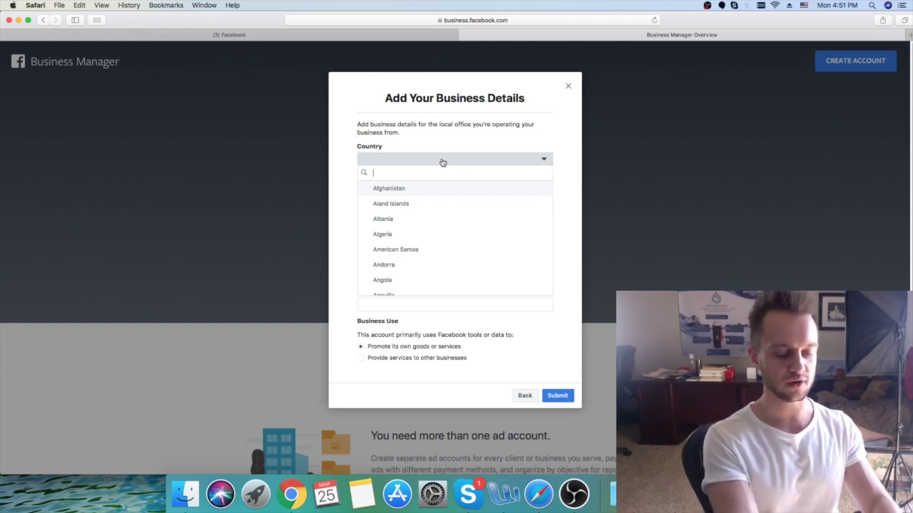
type("uni")
left_click(421, 189)
left_click(418, 189)
type("103")
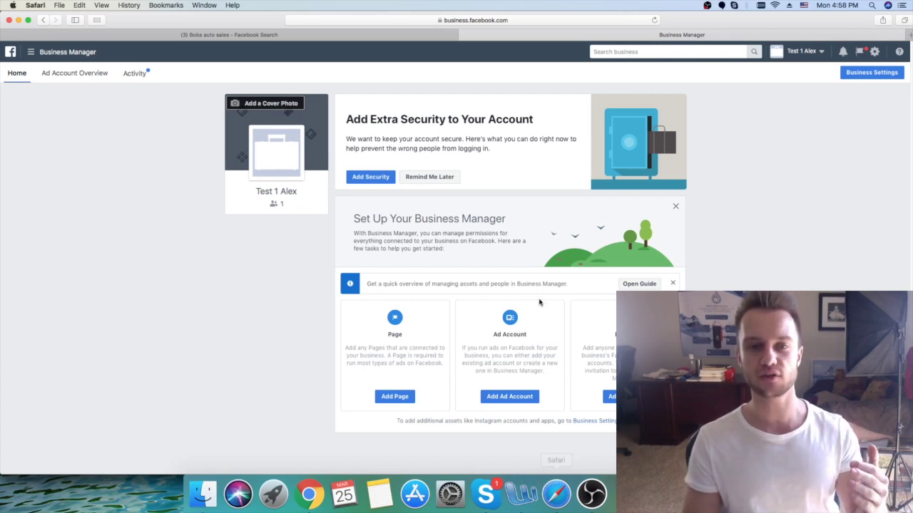
Step: Open the Page Roles settings of the Test 90 Page in Chrome
left_click(309, 494)
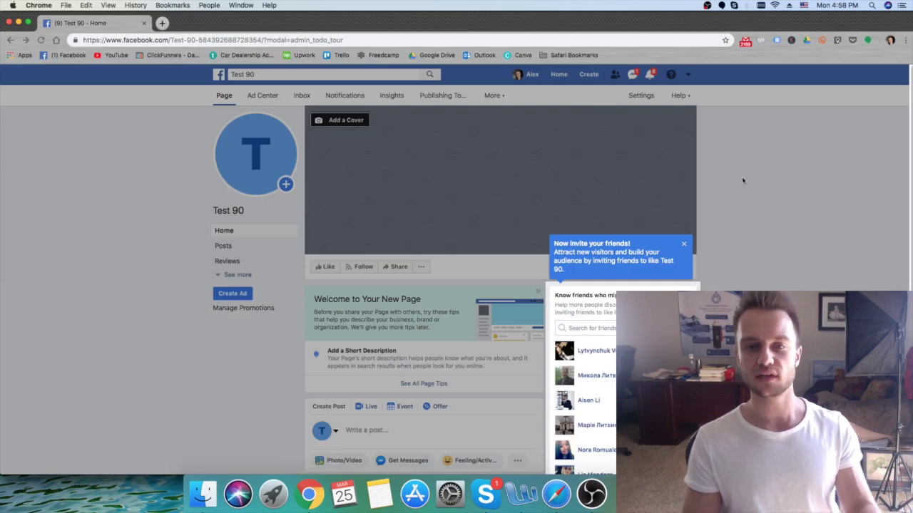
left_click(683, 243)
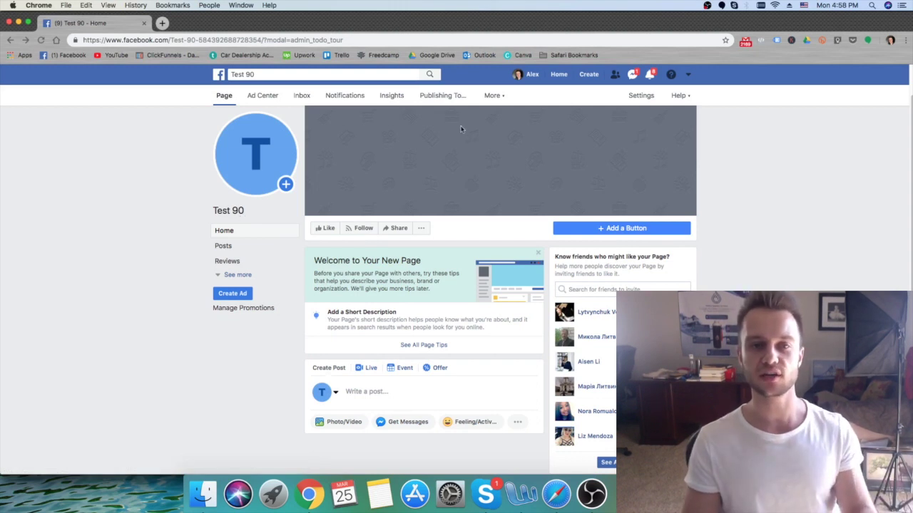
left_click(646, 95)
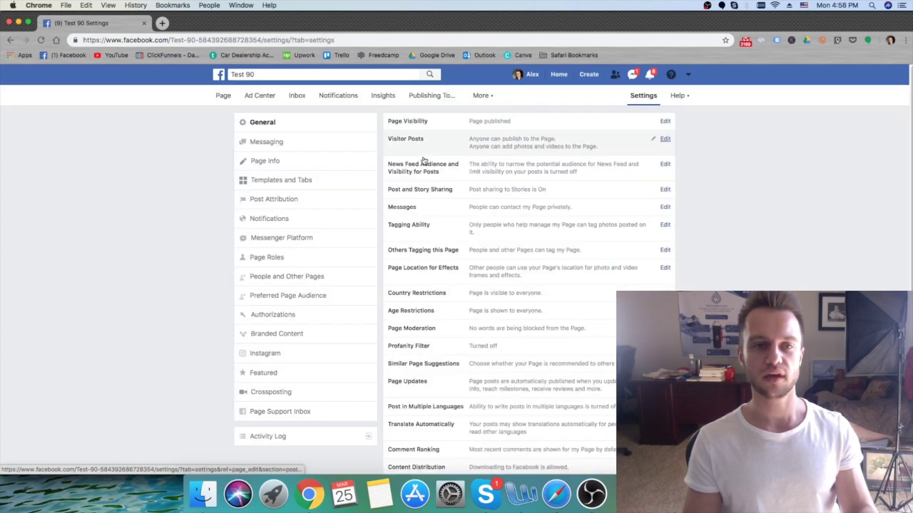
left_click(309, 264)
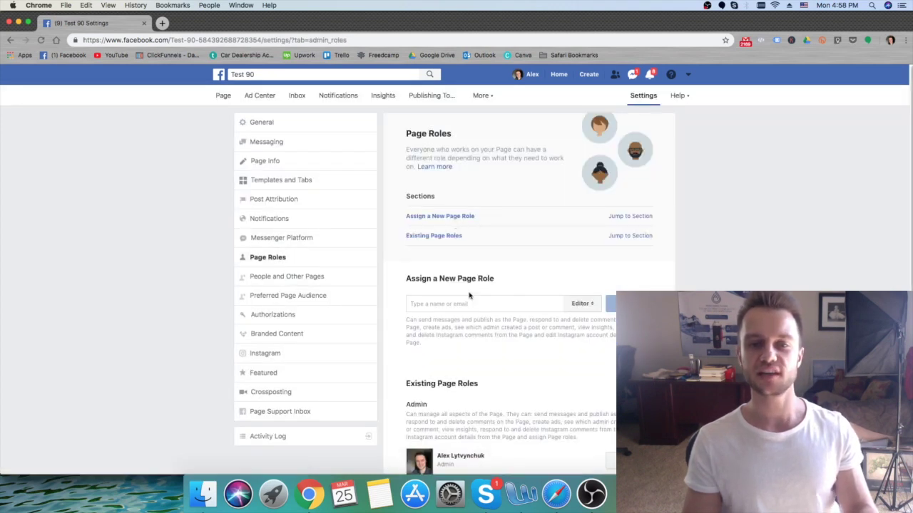
Step: Add the second account's person as a Page Admin, confirming with the account password
left_click(469, 302)
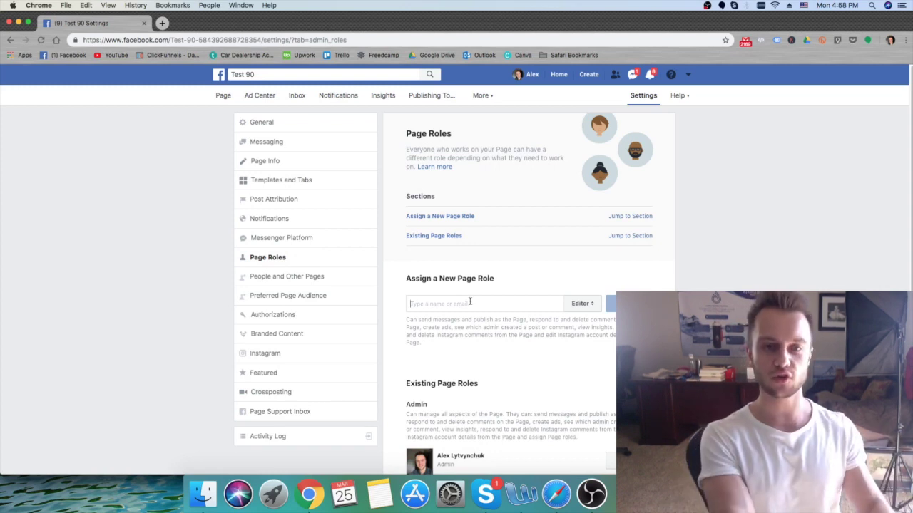
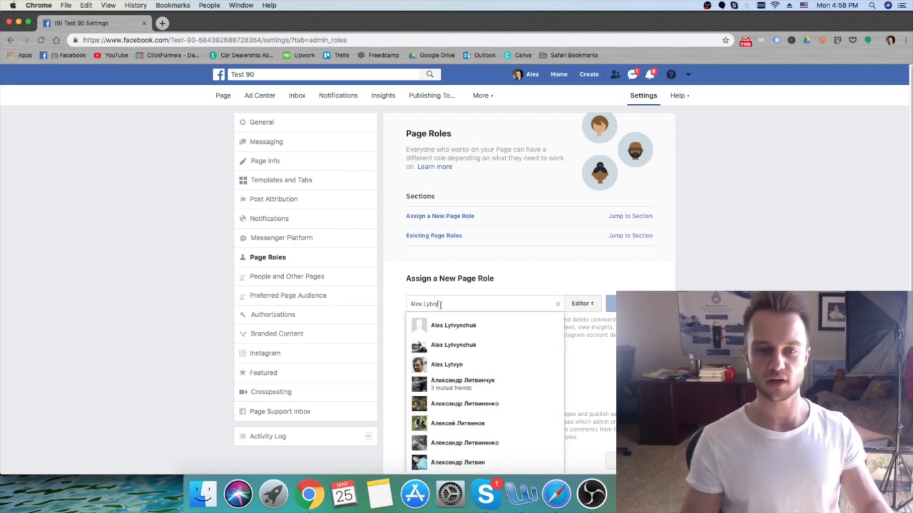
left_click(448, 321)
left_click(586, 304)
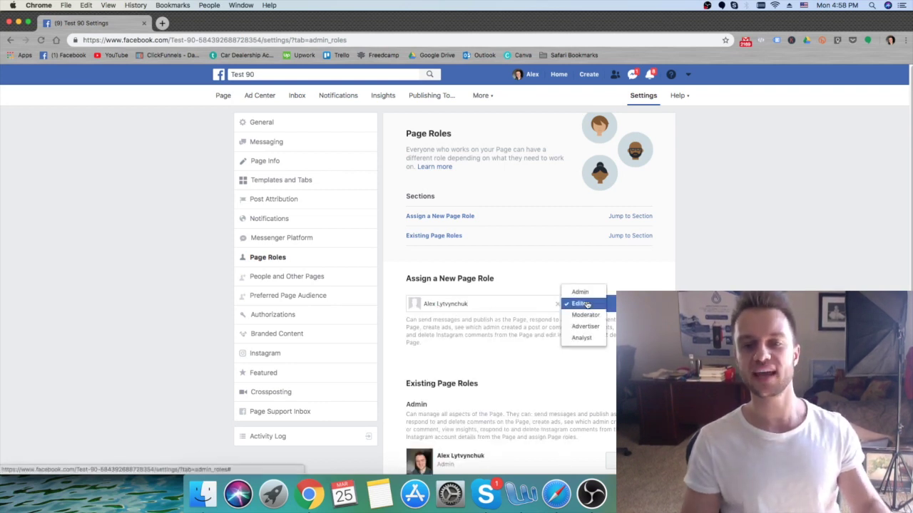
left_click(586, 293)
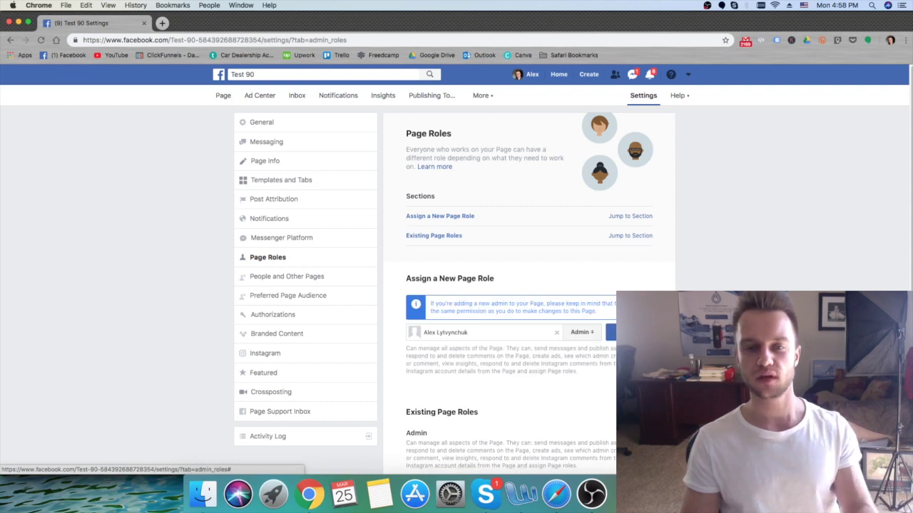
left_click(610, 332)
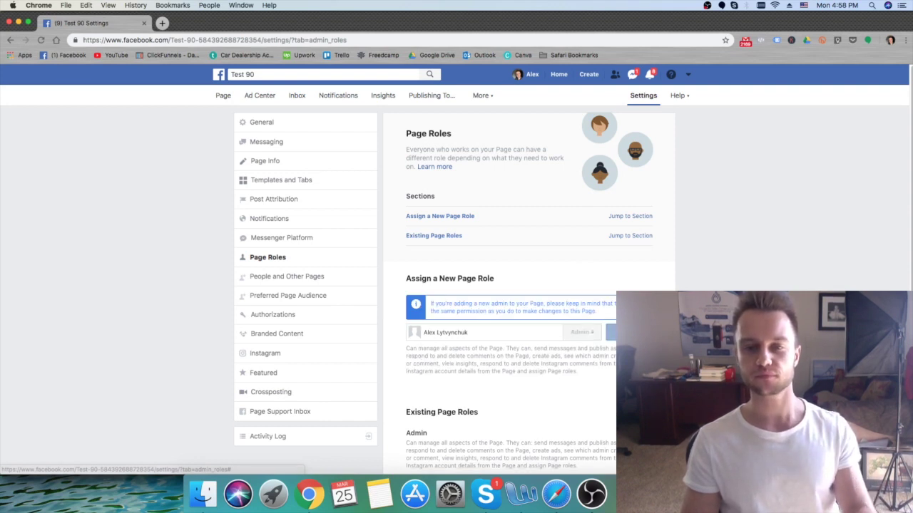
left_click(442, 227)
type("********")
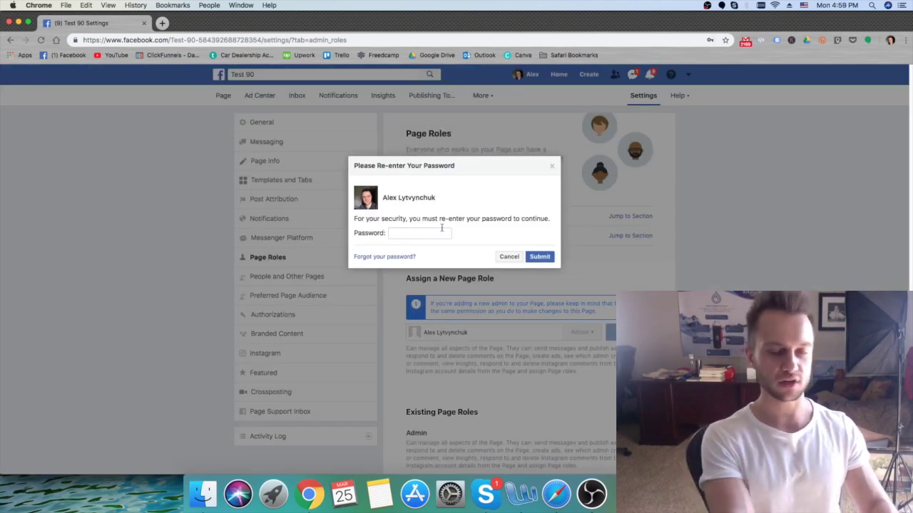
key("Return")
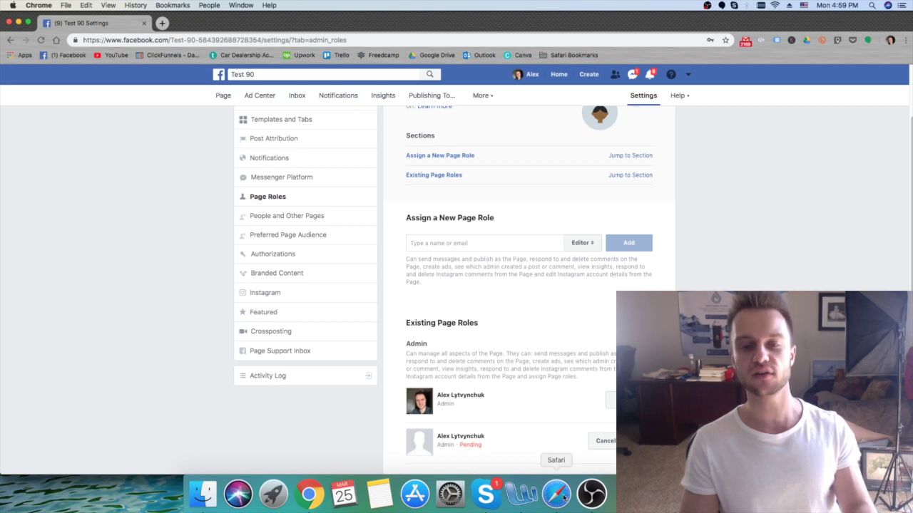
Step: Check Facebook notifications in Safari, reloading to fetch the new admin invite
left_click(555, 493)
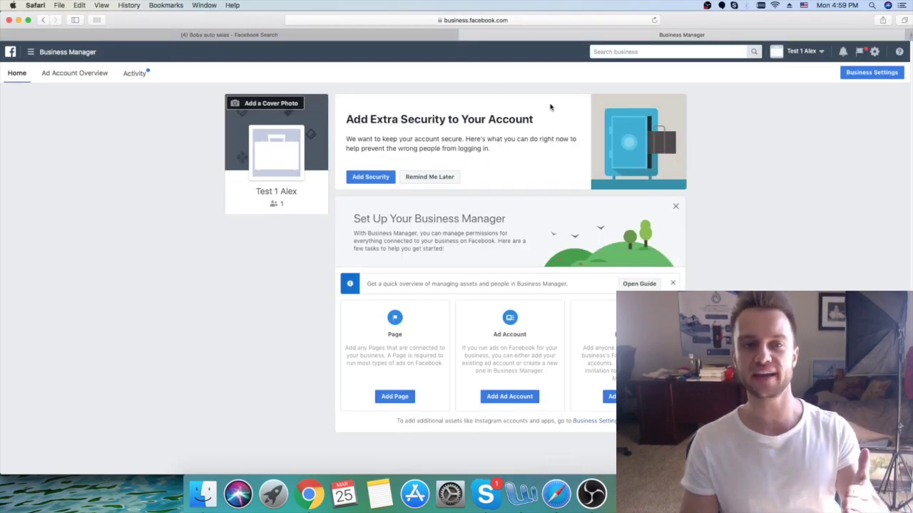
left_click(322, 38)
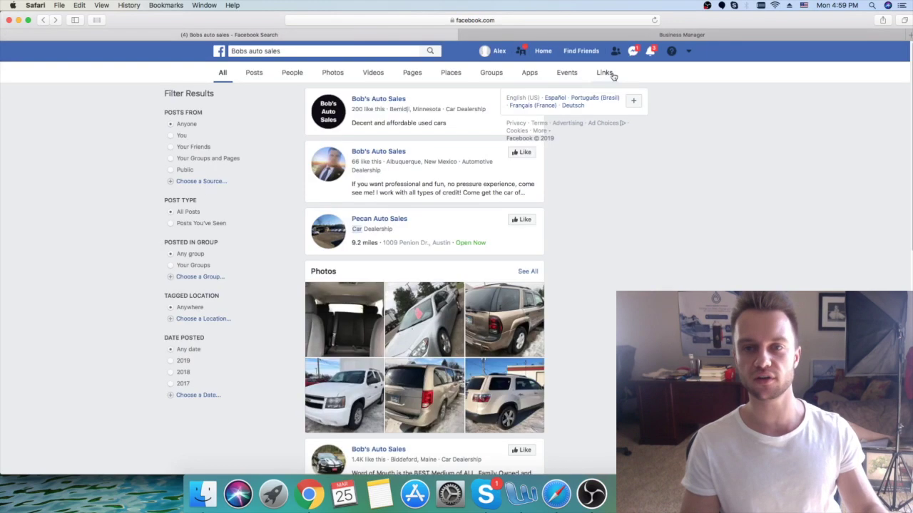
left_click(650, 52)
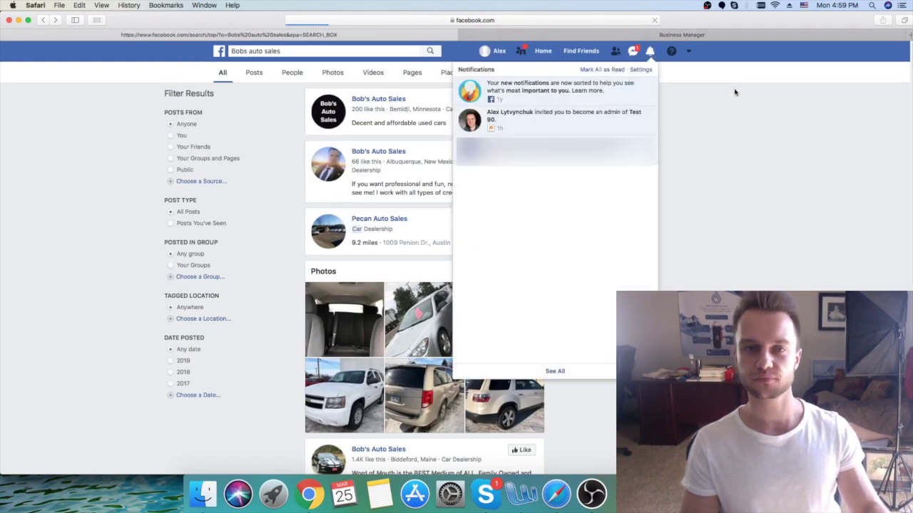
key("super+r")
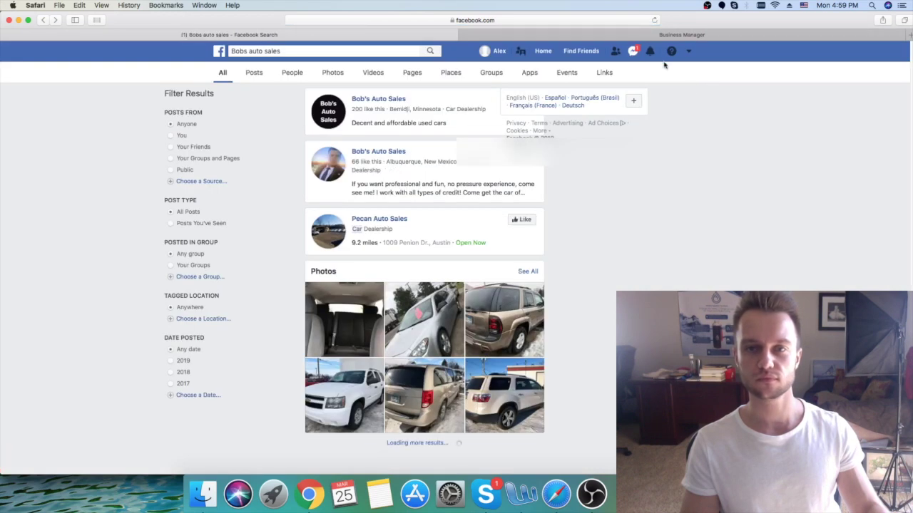
left_click(650, 52)
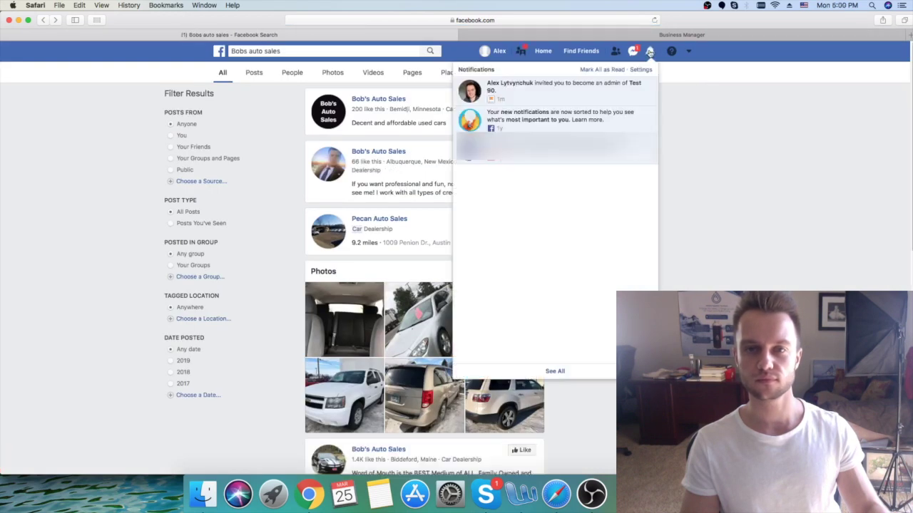
Step: Accept the Test 90 admin invitation and return to Business Manager
left_click(602, 92)
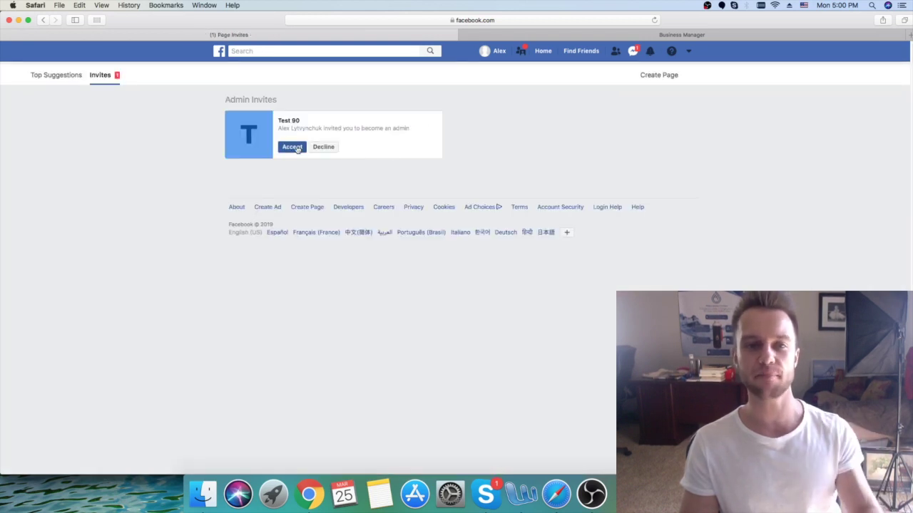
left_click(297, 148)
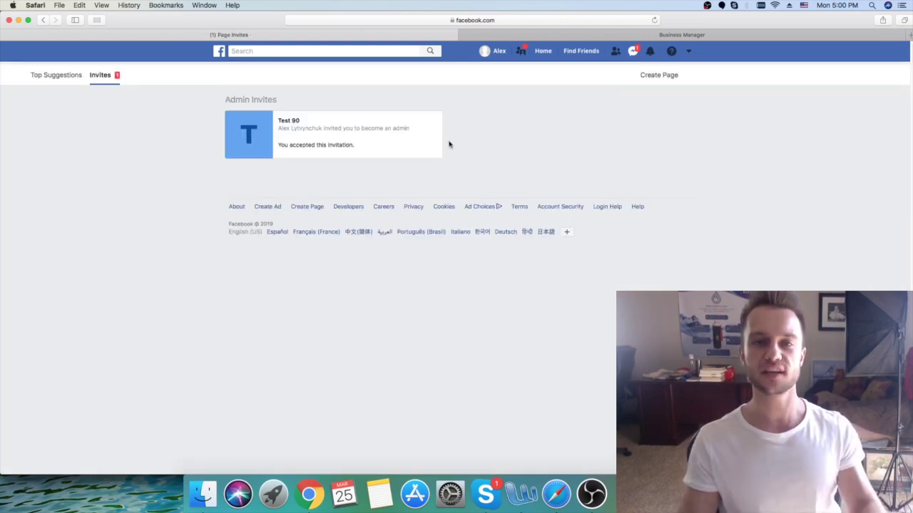
left_click(654, 37)
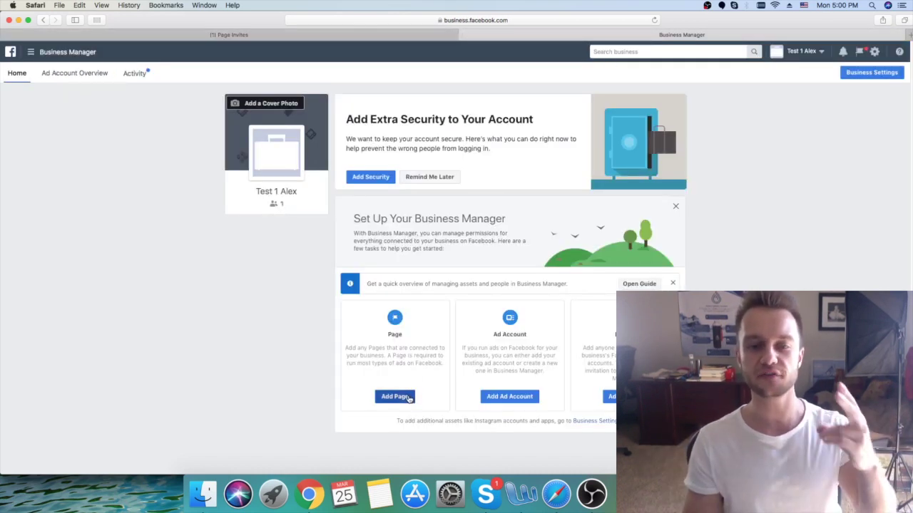
Step: Add the Test 90 Page to the business and dismiss the confirmation
left_click(410, 398)
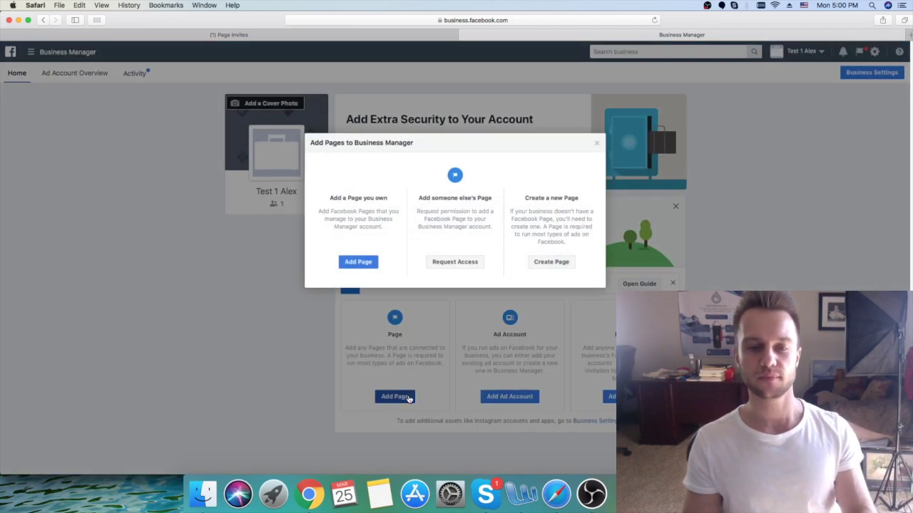
left_click(472, 266)
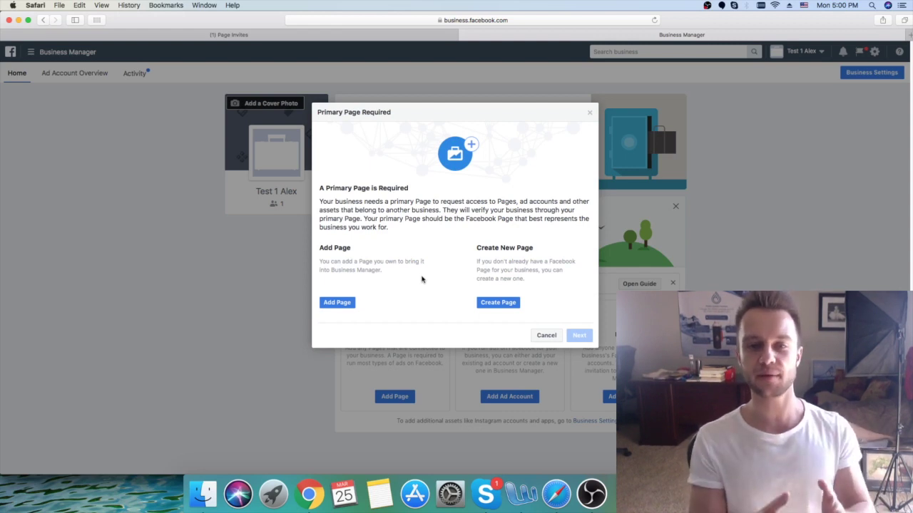
left_click(348, 303)
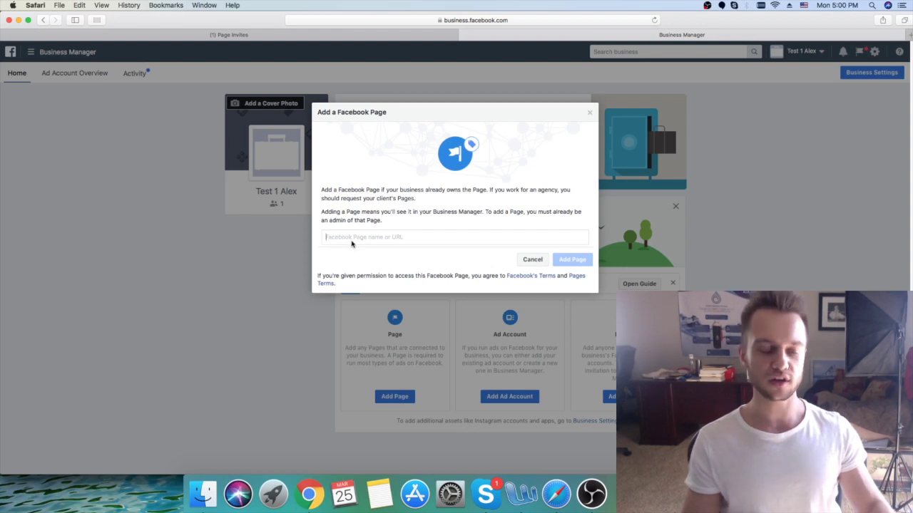
type("Test")
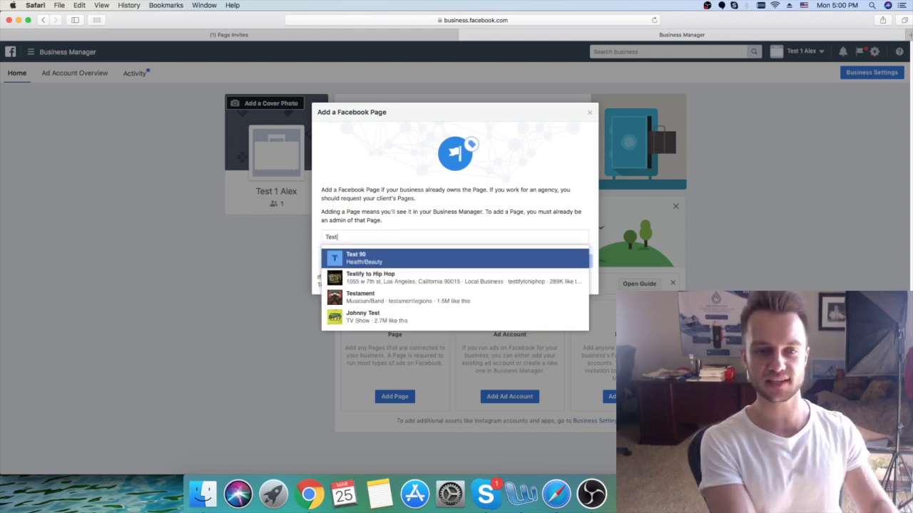
left_click(351, 257)
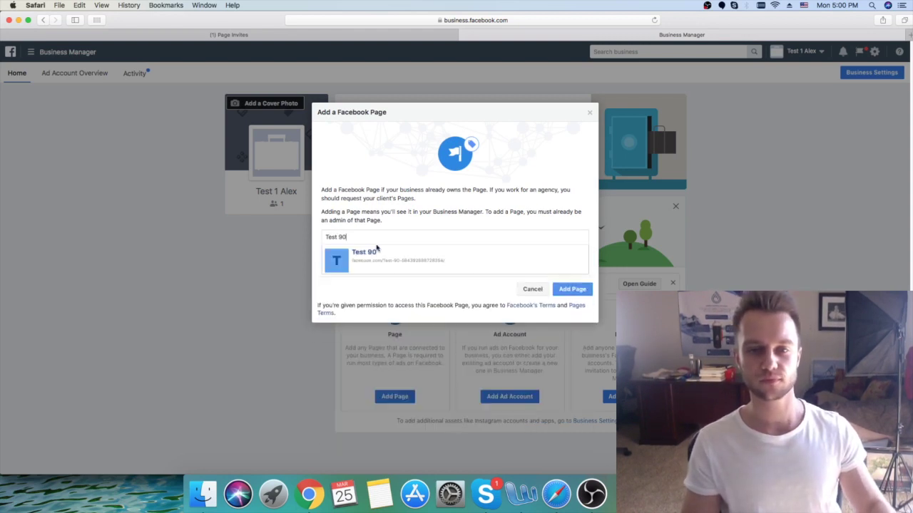
left_click(588, 290)
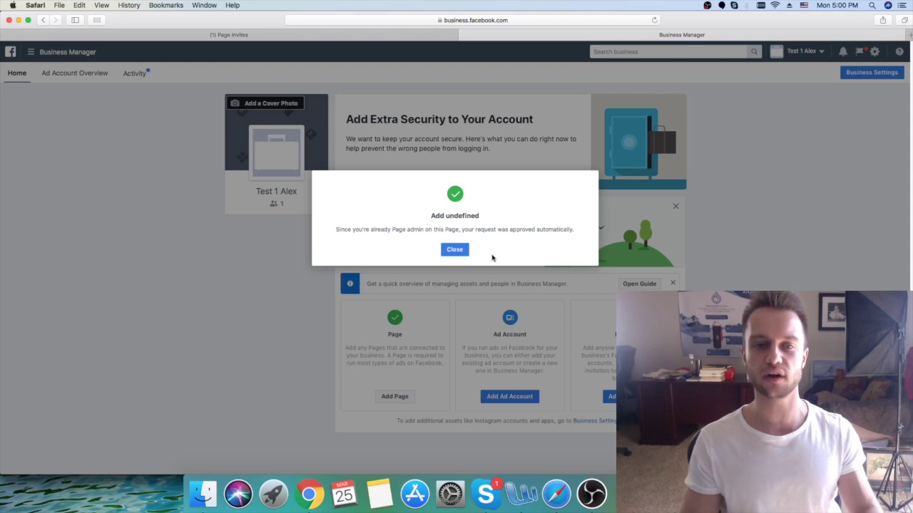
left_click(456, 250)
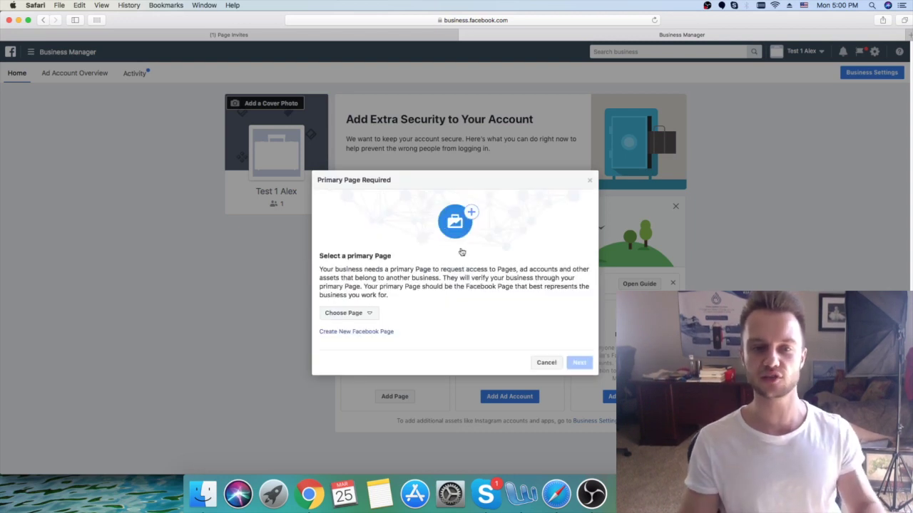
Step: Choose Test 90 from the personal pages as the primary Page and confirm
left_click(374, 317)
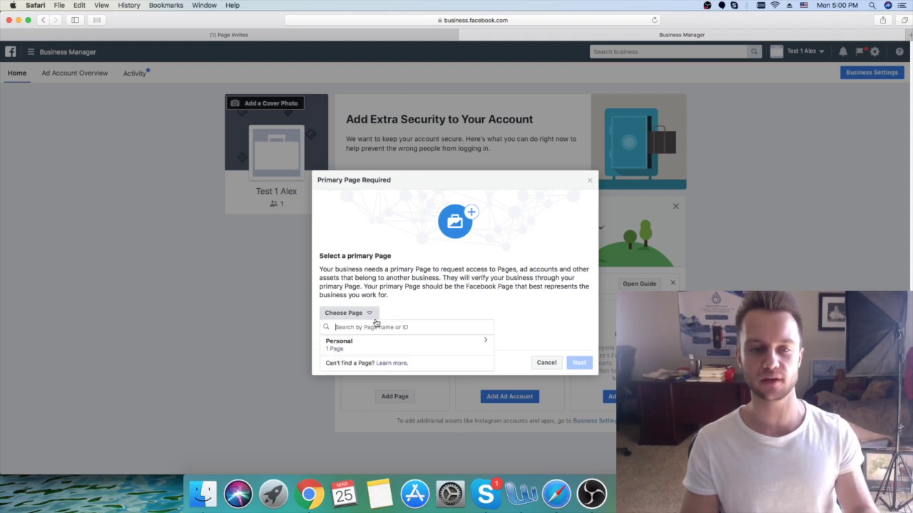
left_click(378, 347)
left_click(385, 367)
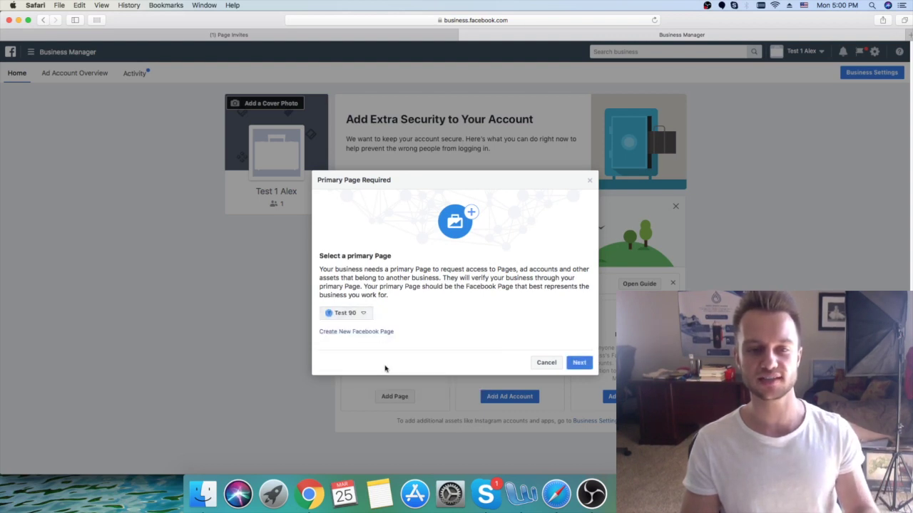
left_click(589, 365)
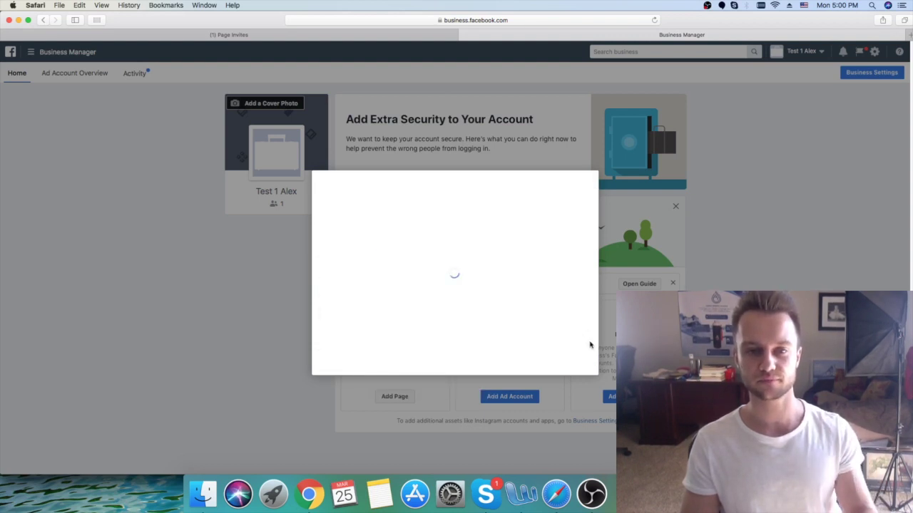
left_click(588, 180)
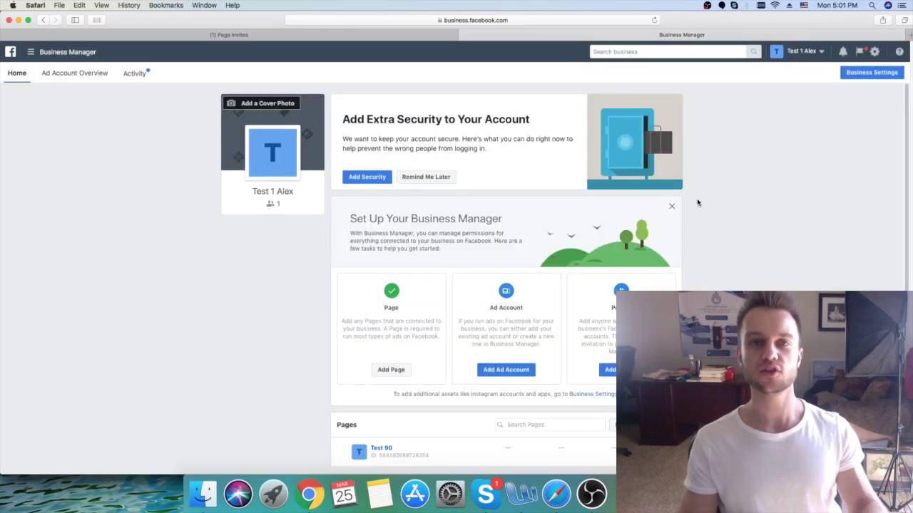
scroll(542, 321, "down", 1)
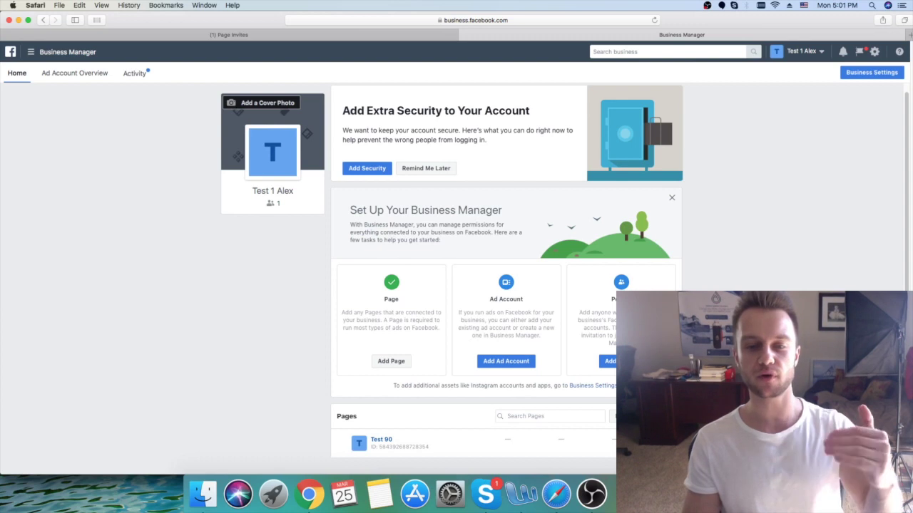
scroll(789, 290, "up", 1)
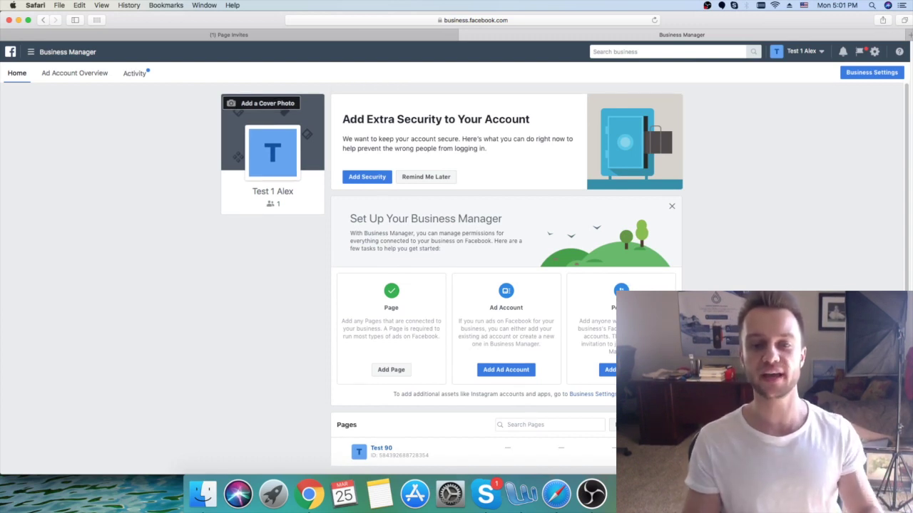
left_click(523, 370)
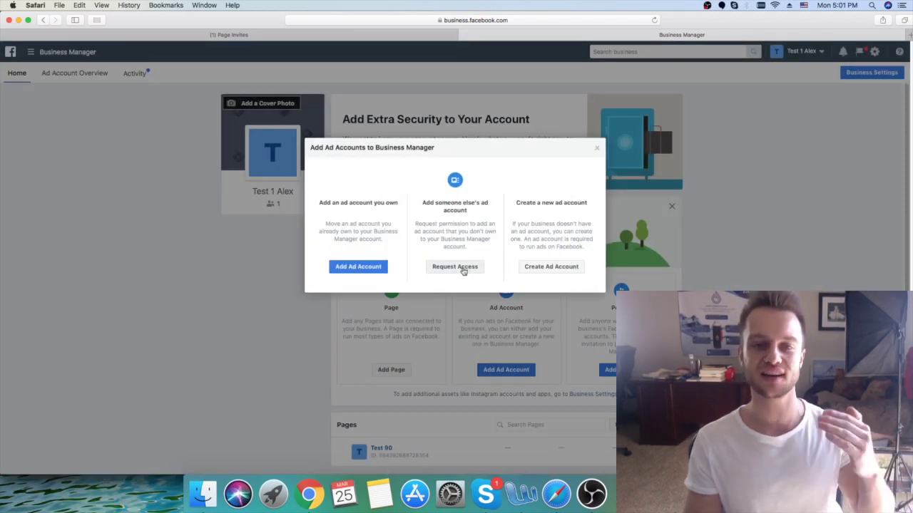
left_click(463, 271)
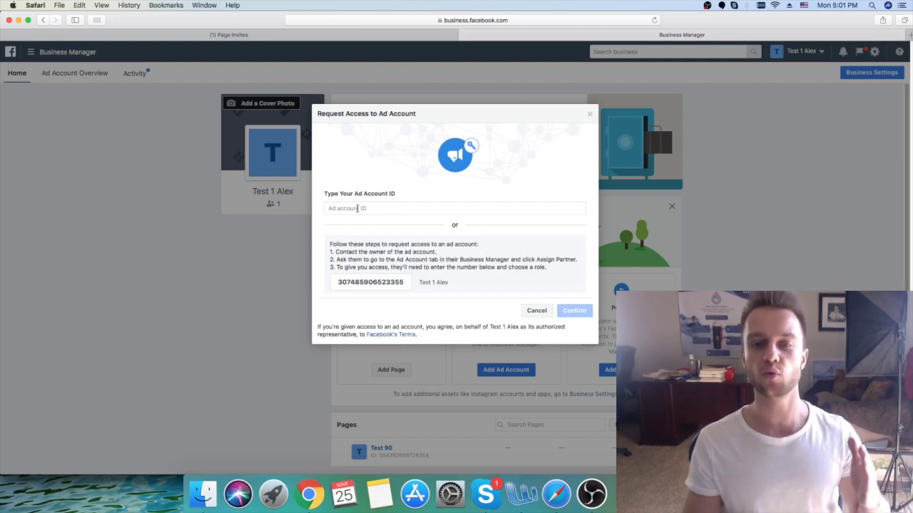
left_click(589, 114)
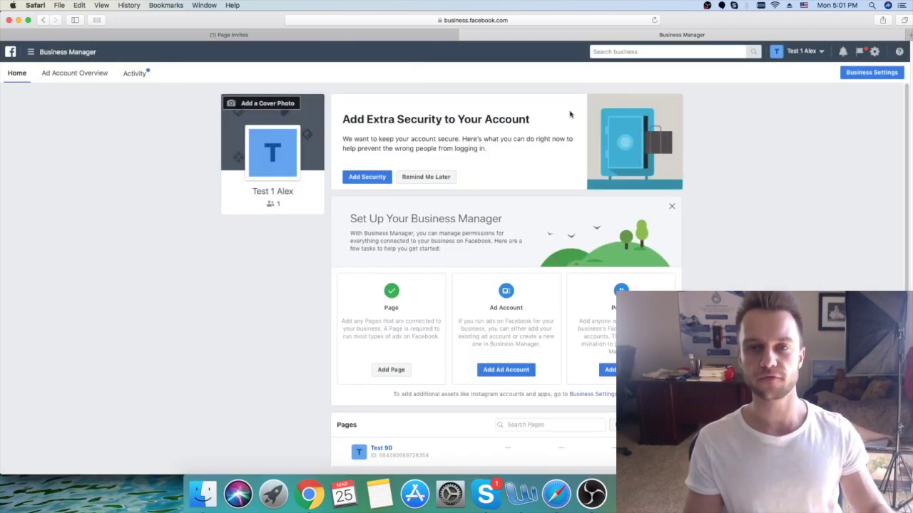
Step: Go to ad creation in Ads Manager and accept the non-discrimination advertising policy
left_click(262, 36)
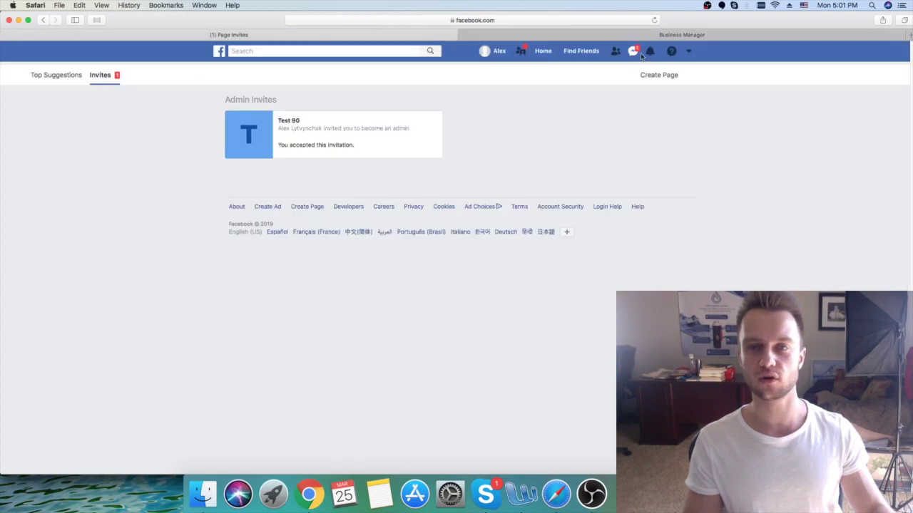
left_click(689, 52)
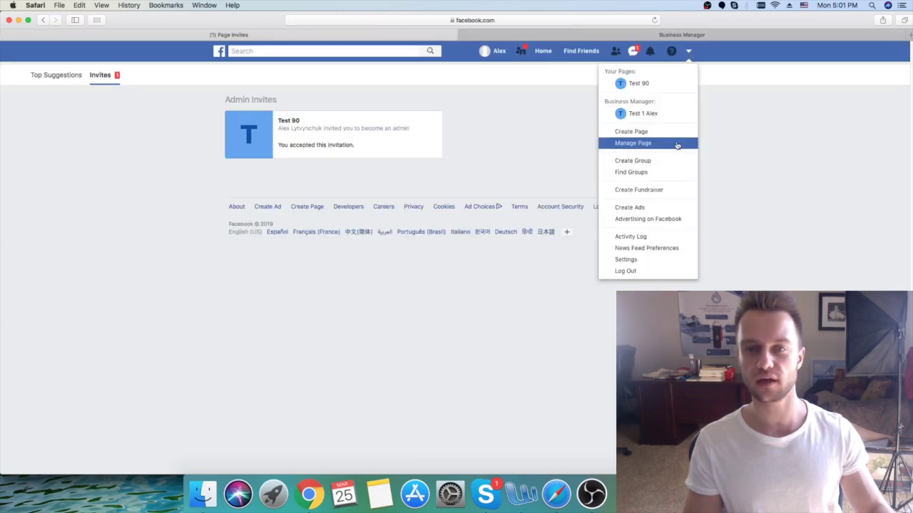
left_click(655, 211)
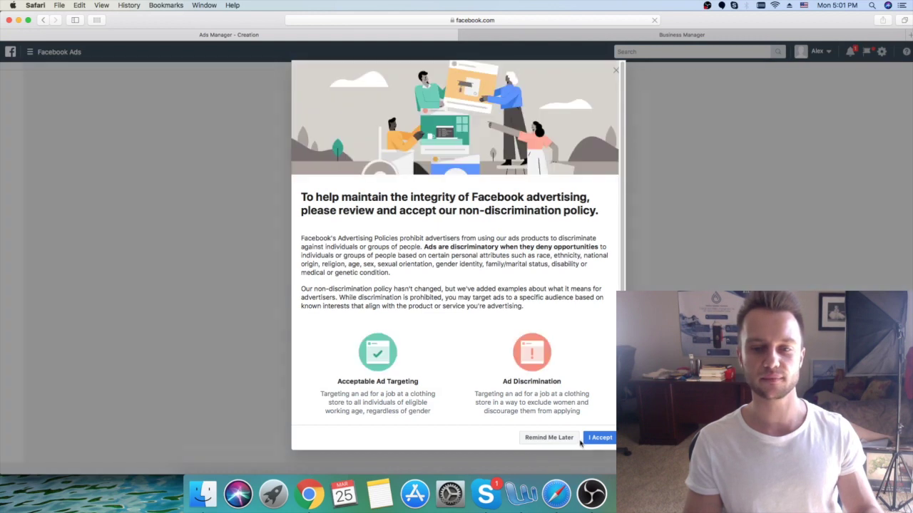
left_click(599, 437)
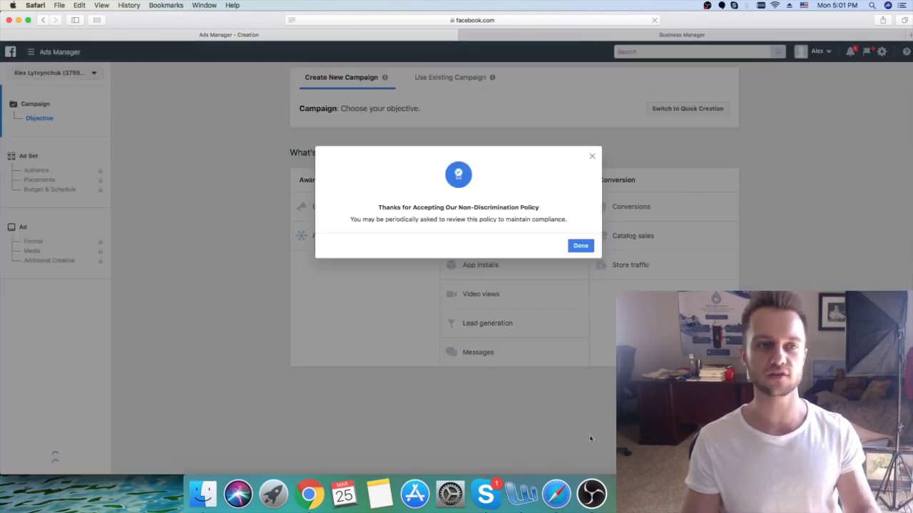
Step: Close the follow-up Ads Manager messages and open the ad accounts list
left_click(579, 245)
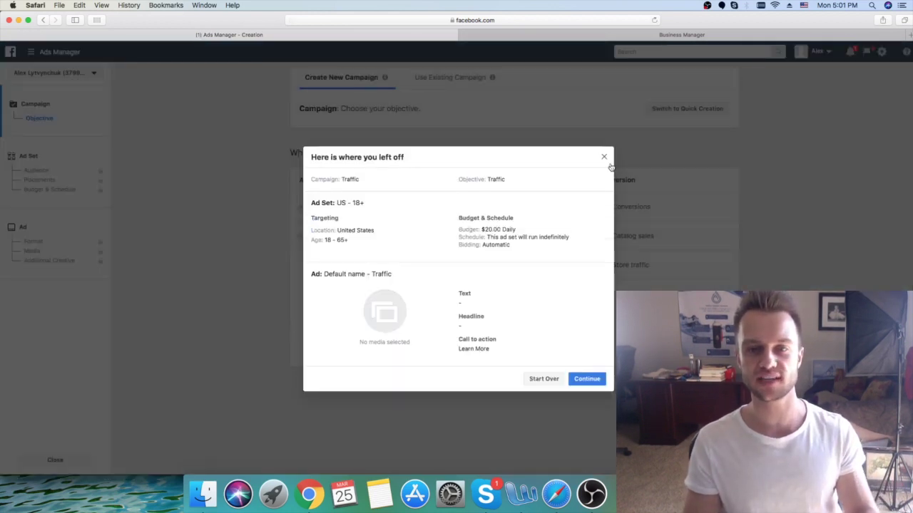
left_click(604, 157)
left_click(593, 155)
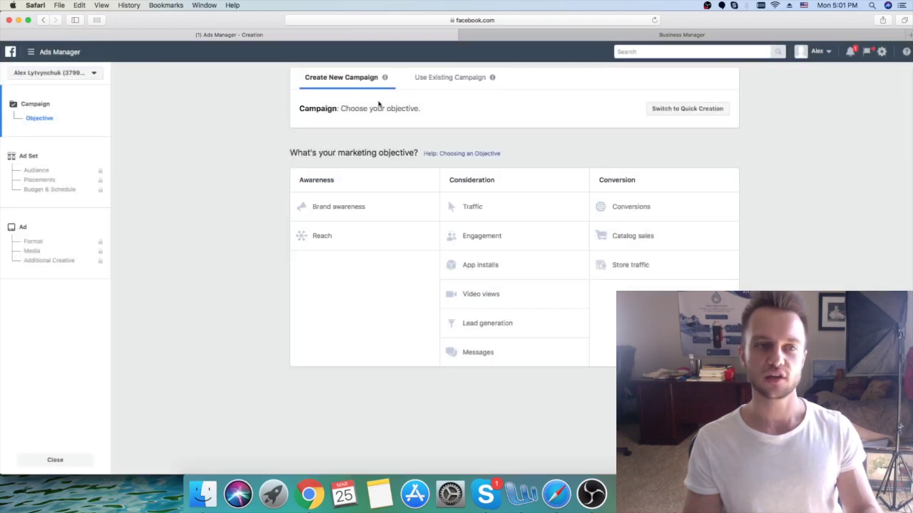
left_click(98, 75)
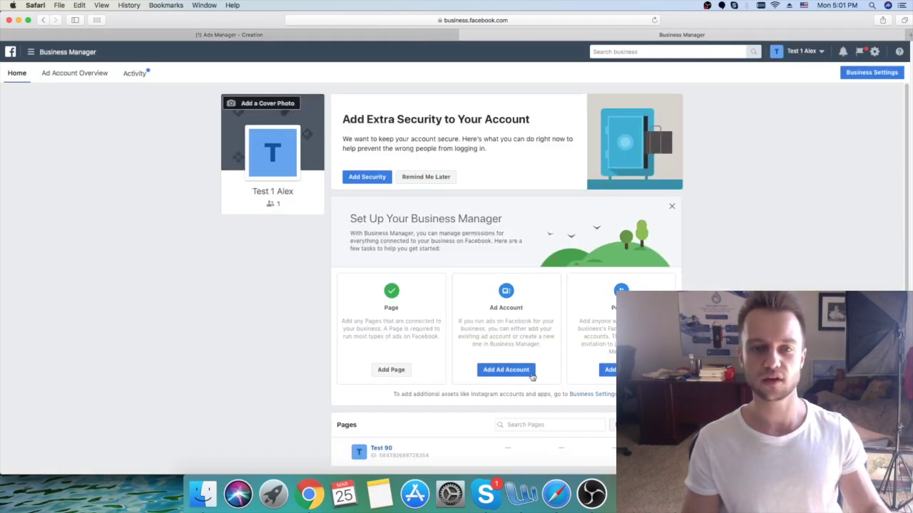
left_click(505, 369)
left_click(449, 261)
left_click(403, 209)
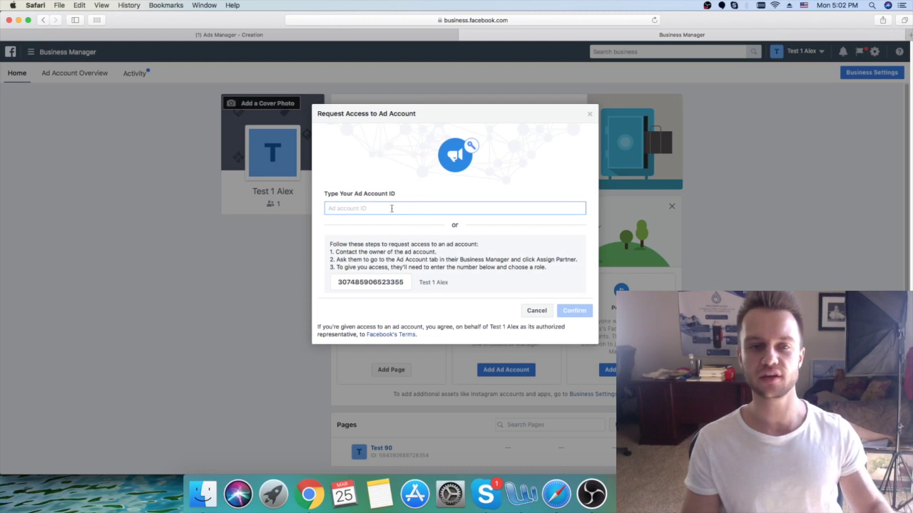
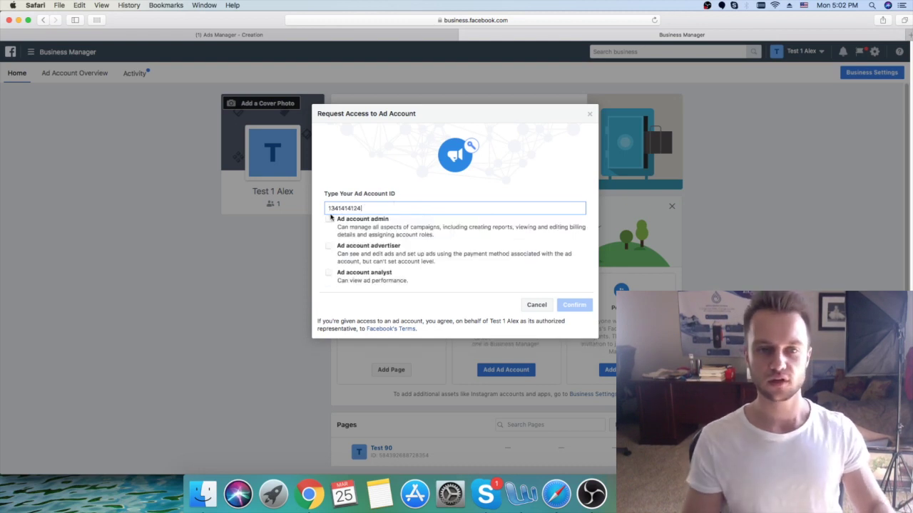
left_click(328, 221)
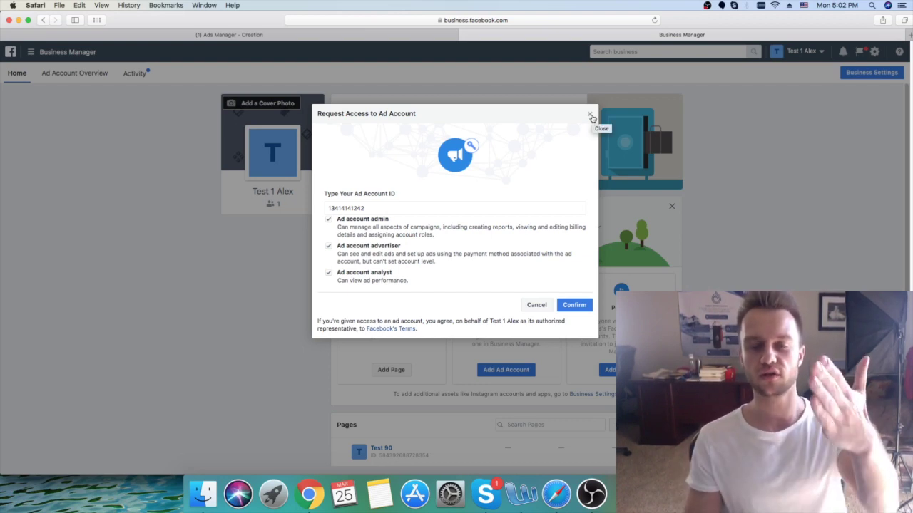
left_click(591, 117)
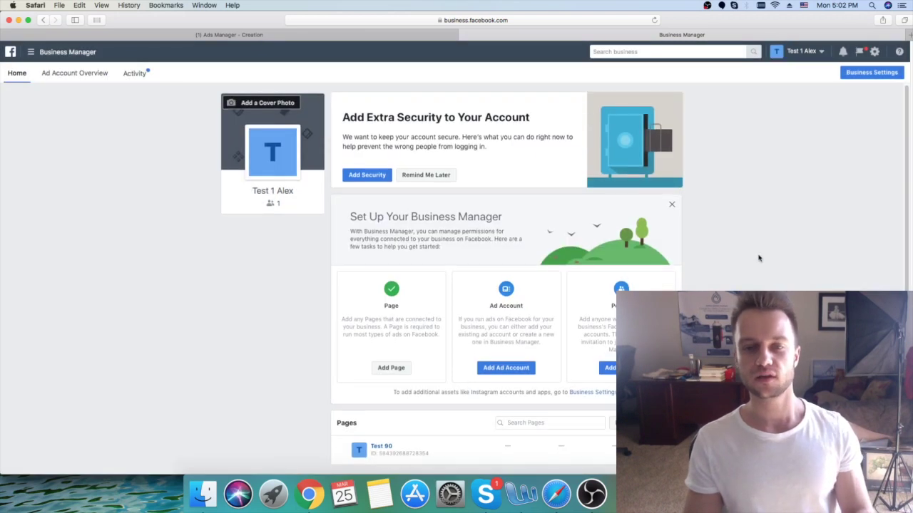
Step: Create a new USD ad account named 'Test 1' for your own business
left_click(526, 368)
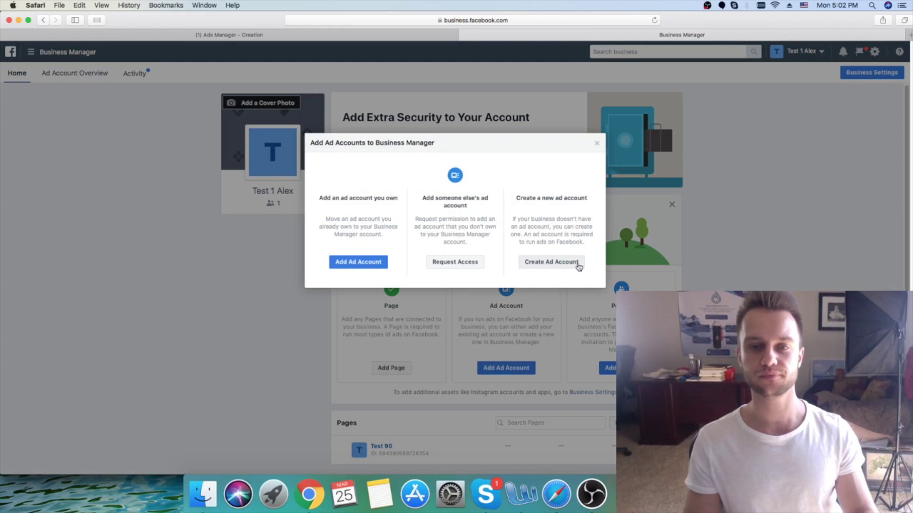
left_click(550, 262)
type("Test 1")
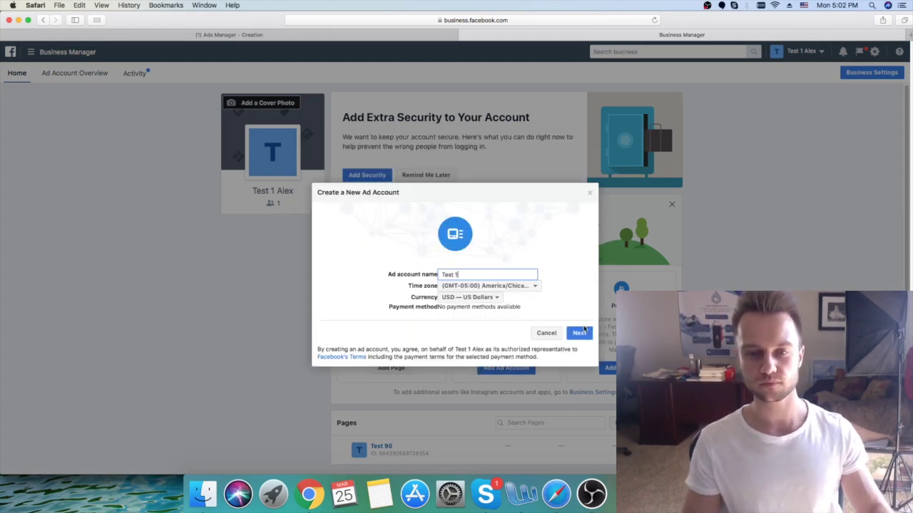
left_click(581, 331)
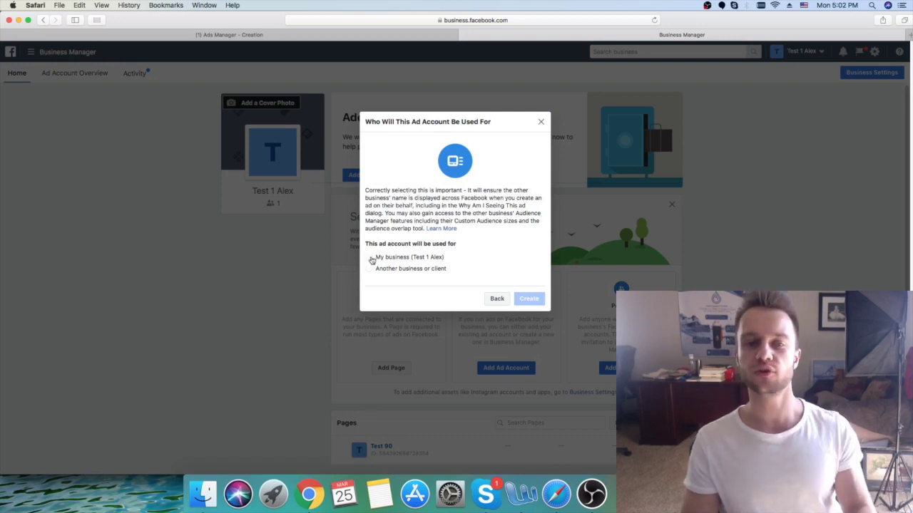
left_click(370, 260)
left_click(526, 298)
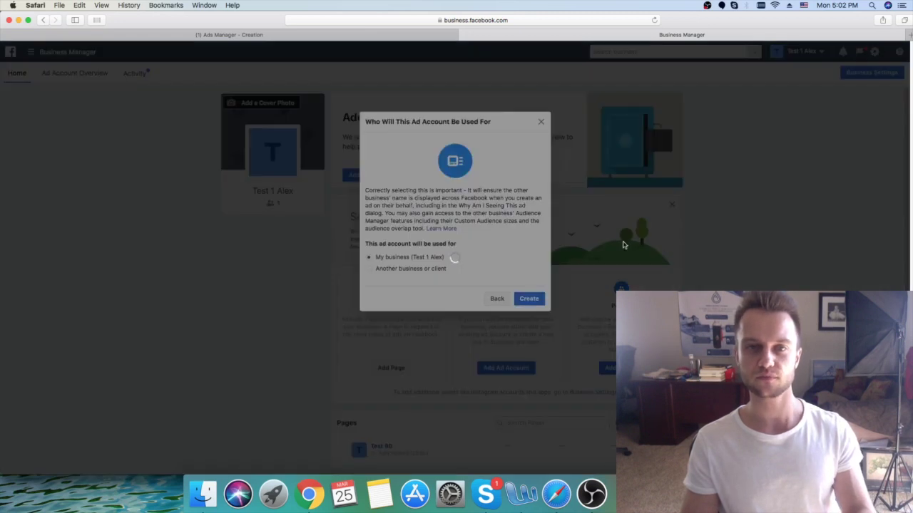
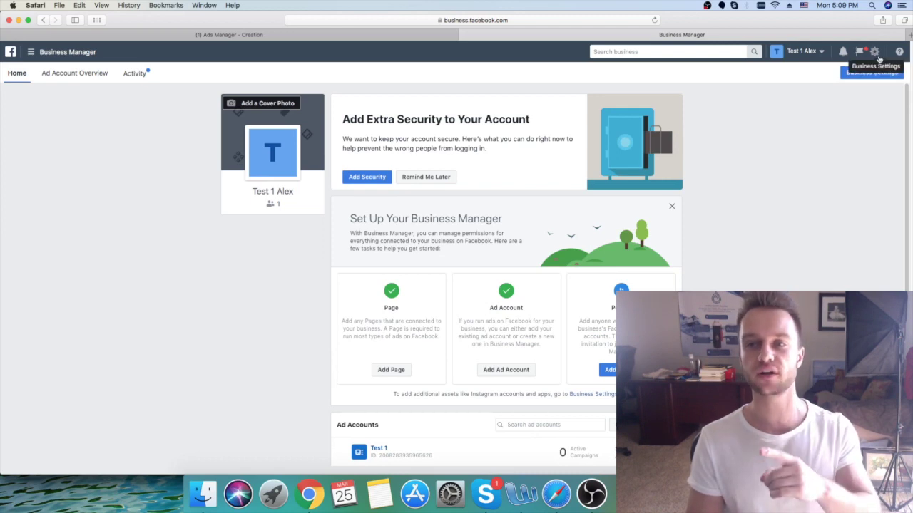
Step: Open Business Settings and list the ad accounts to show Test 1's details and access
left_click(877, 56)
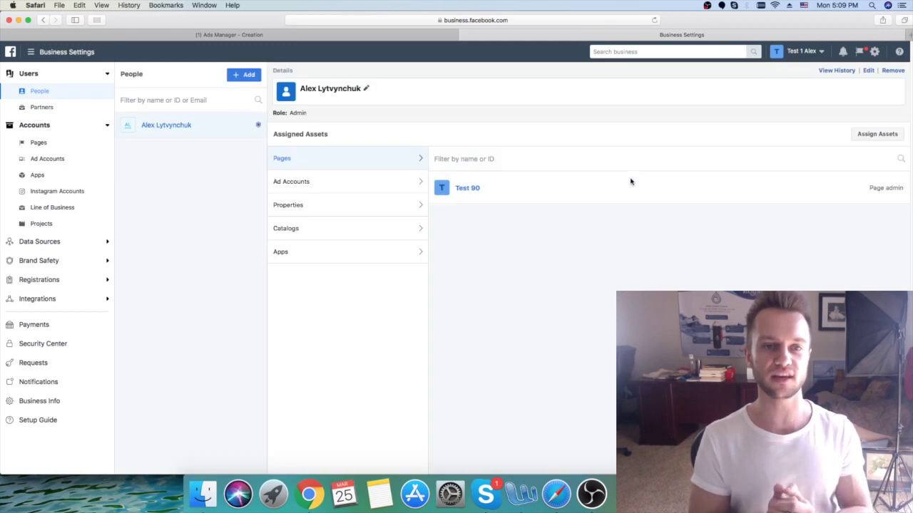
left_click(71, 156)
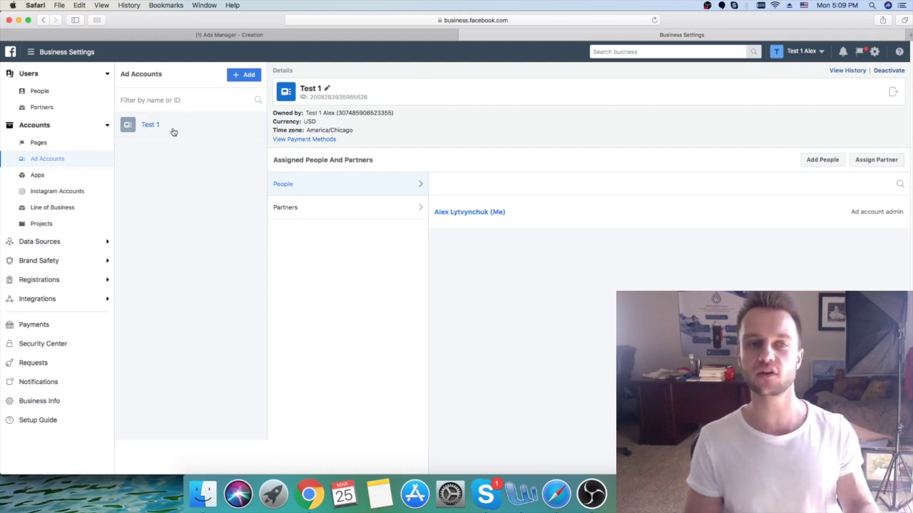
Step: View Test 1's payment methods ($0.00 due, none saved), preview the Add Payment Method form, then cancel
left_click(316, 140)
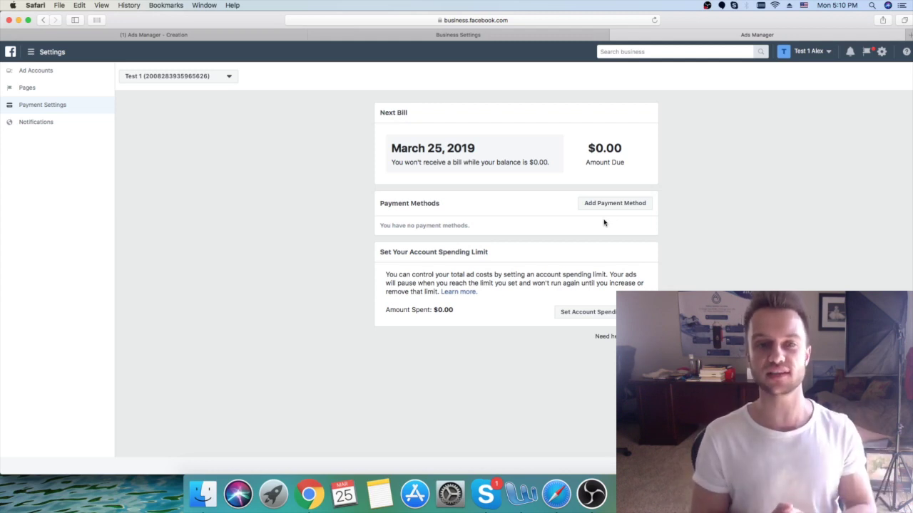
left_click(606, 204)
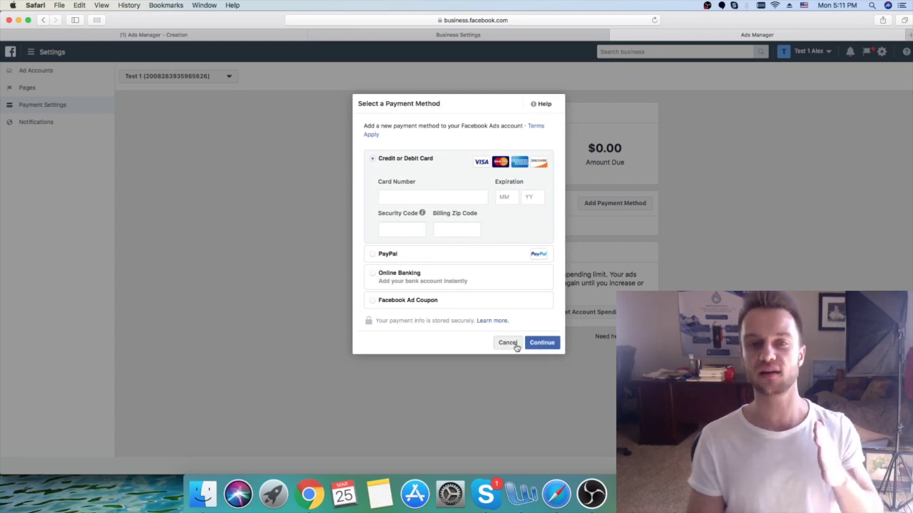
left_click(507, 343)
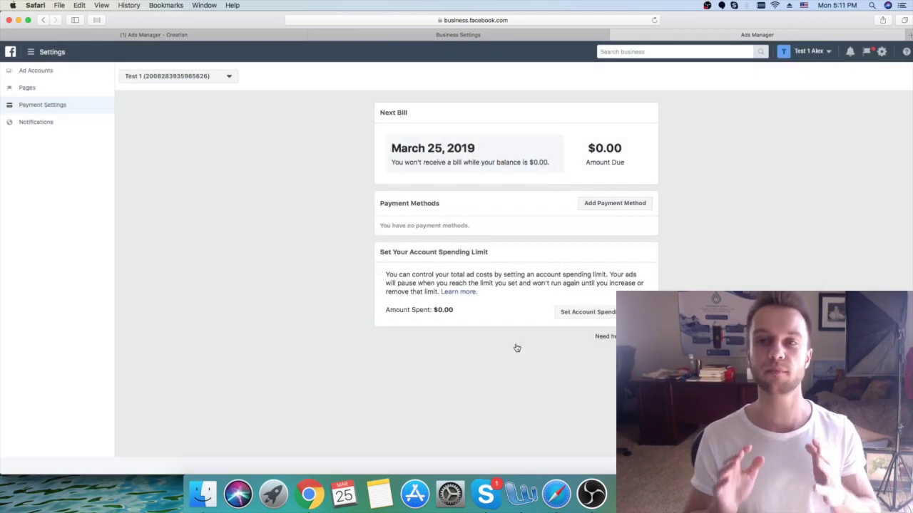
Step: In Business Settings, compare the person's assigned ad accounts and pages, then list the Test 90 page's access
left_click(885, 53)
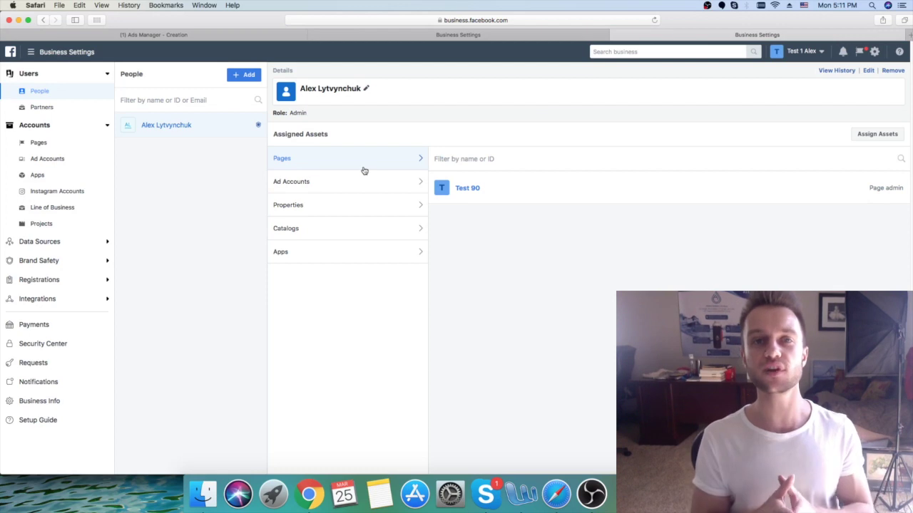
left_click(338, 182)
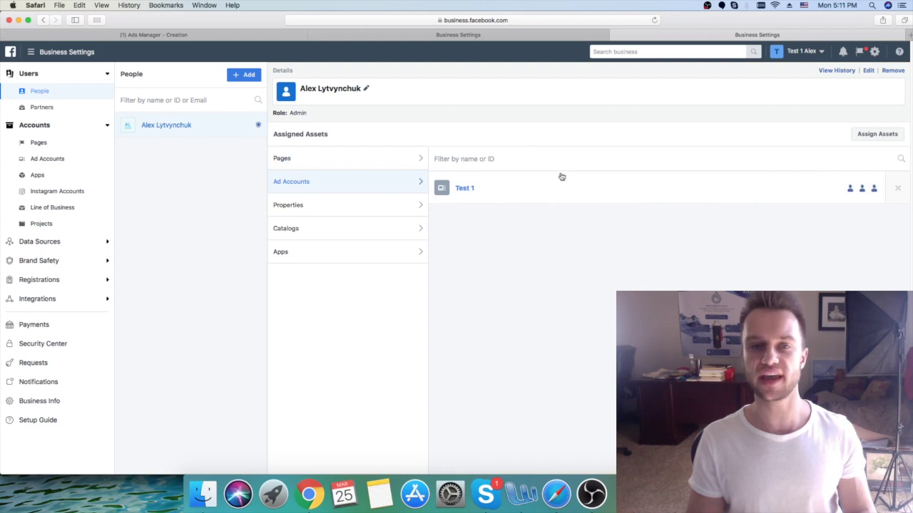
left_click(418, 158)
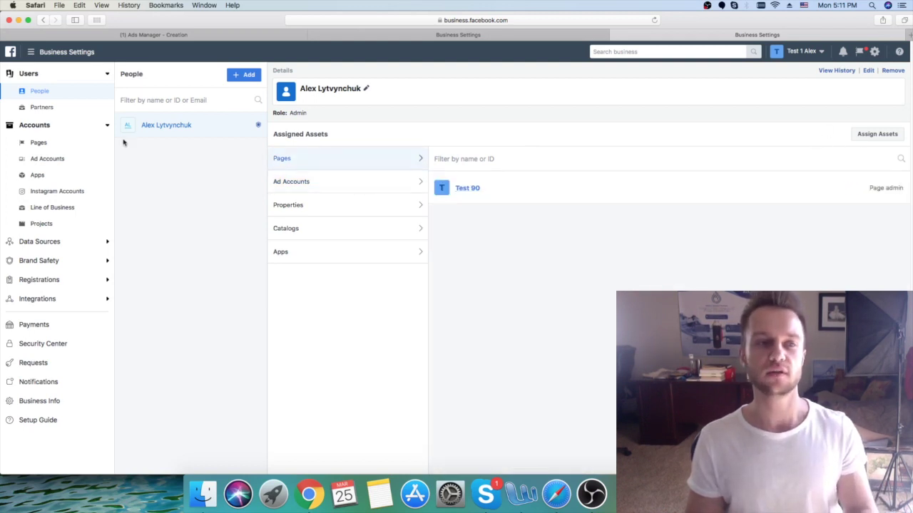
left_click(55, 146)
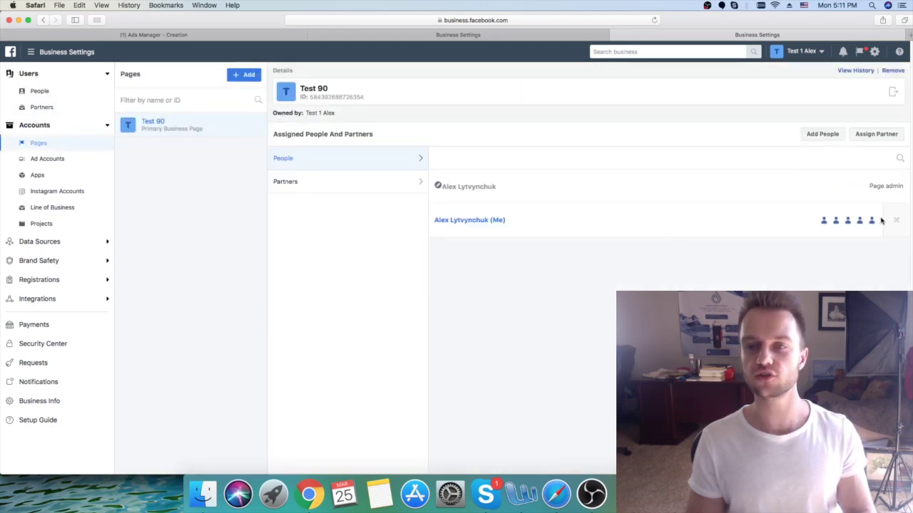
Step: Preview Add People for Test 90, including its Default Role options, then switch to Ad Accounts
left_click(827, 136)
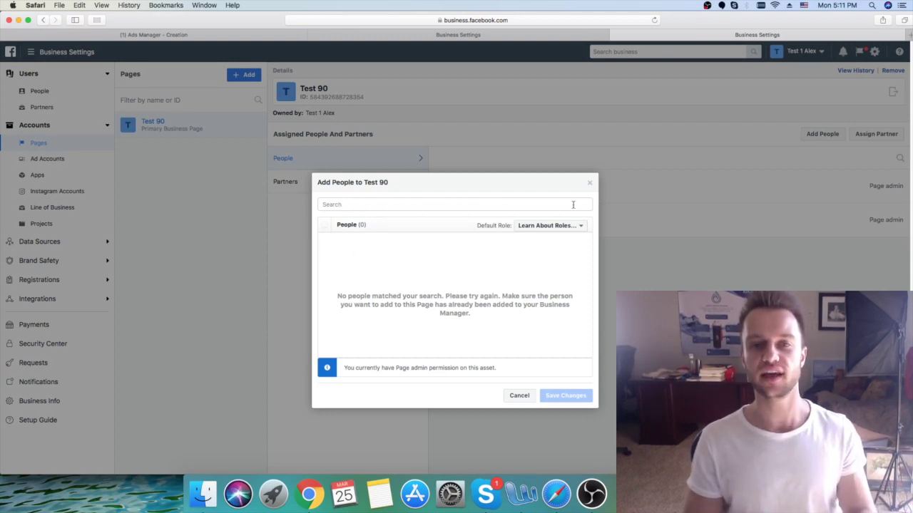
left_click(589, 183)
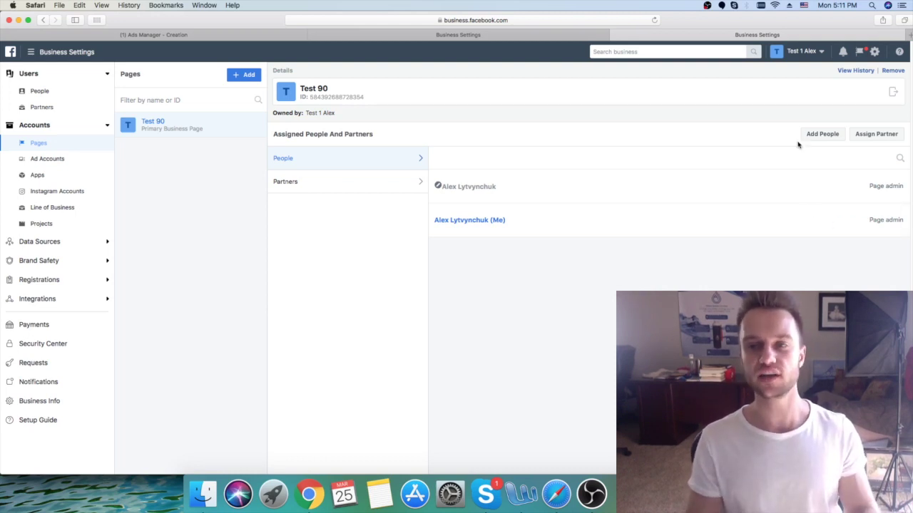
left_click(822, 134)
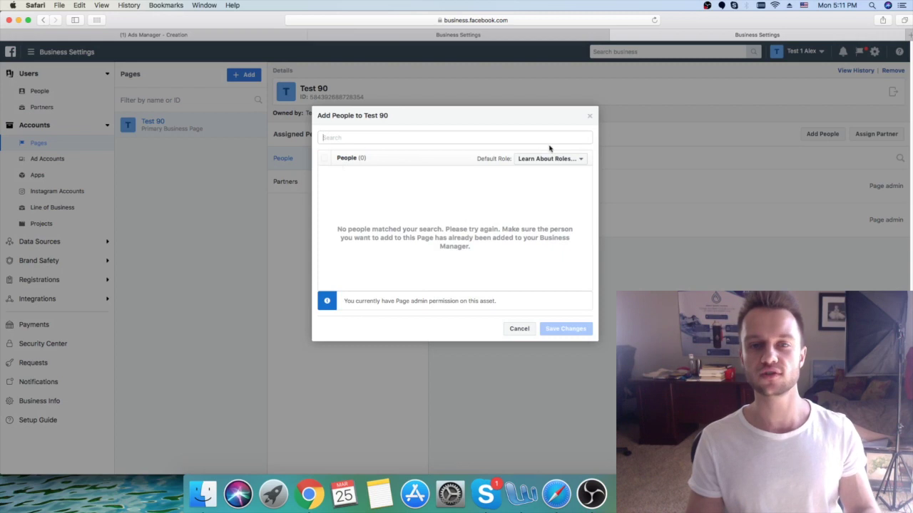
left_click(579, 159)
left_click(589, 117)
left_click(589, 116)
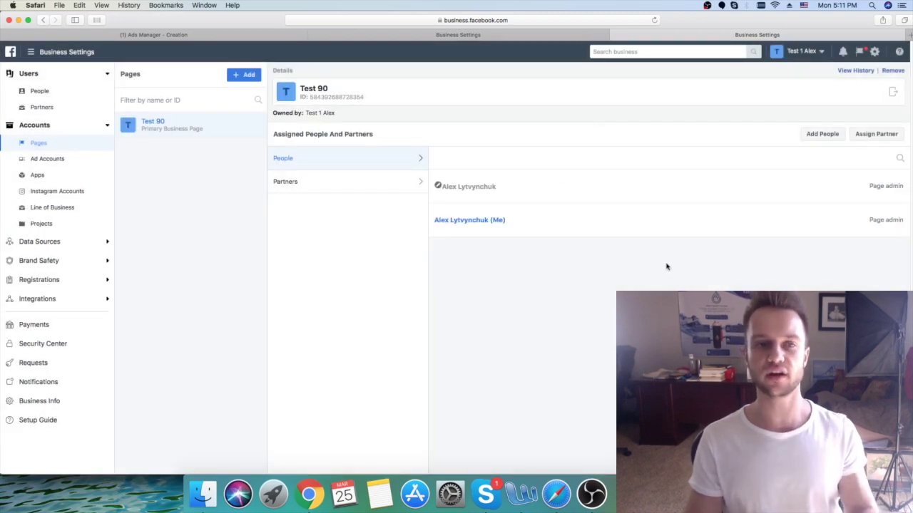
left_click(71, 161)
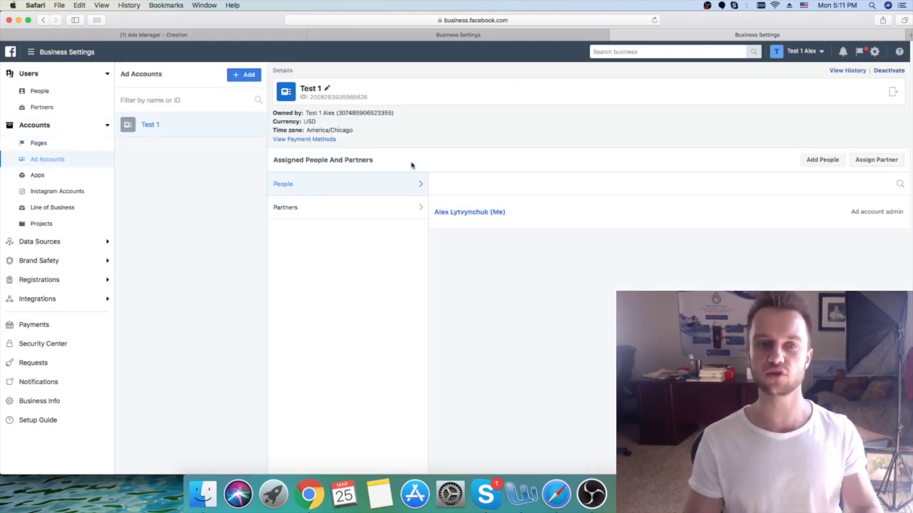
left_click(821, 160)
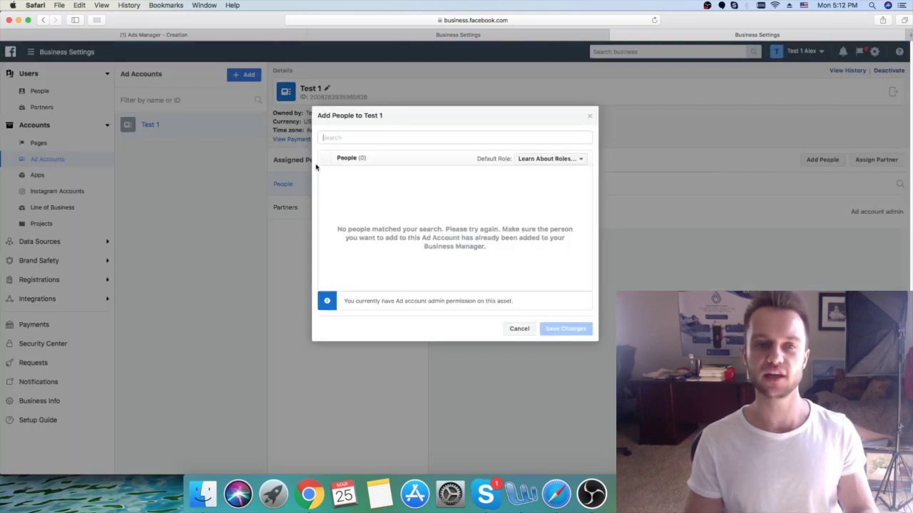
left_click(577, 158)
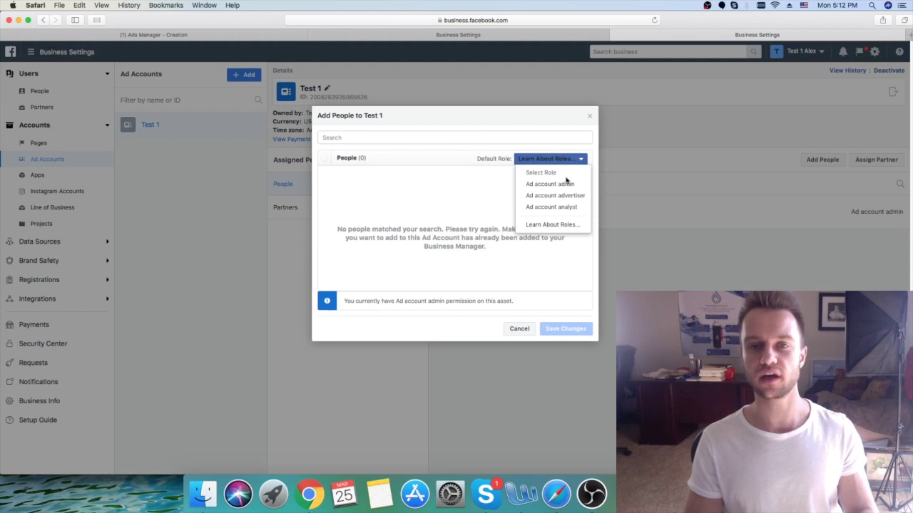
left_click(588, 116)
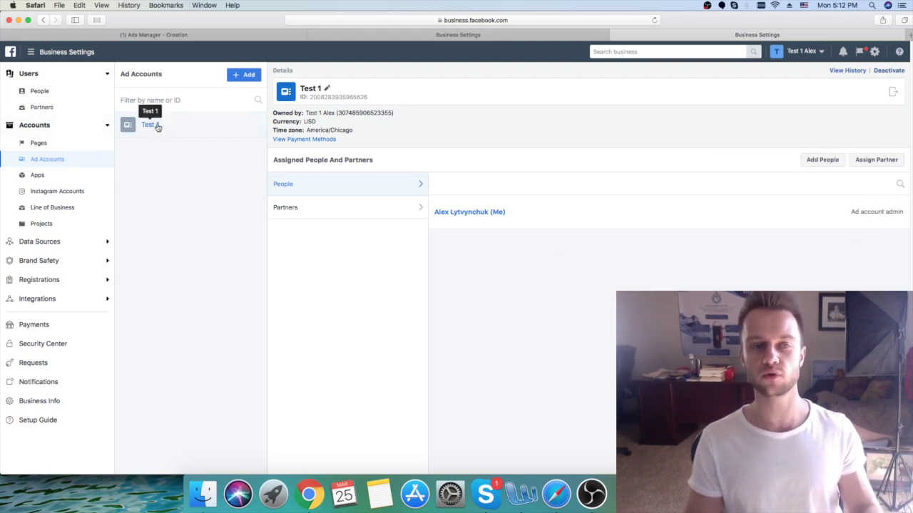
Step: View the Test 90 page's people, then go back to the Business Manager home page
left_click(38, 143)
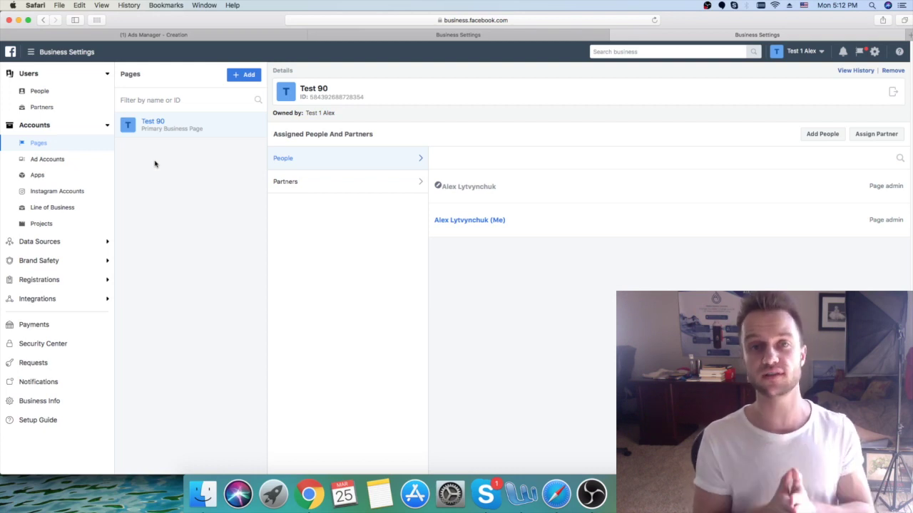
left_click(43, 20)
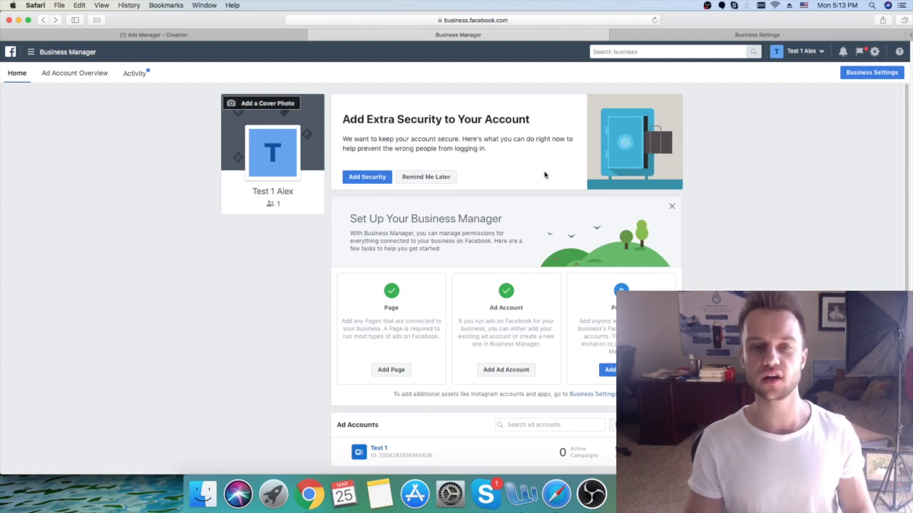
scroll(427, 321, "down", 1)
scroll(456, 285, "up", 1)
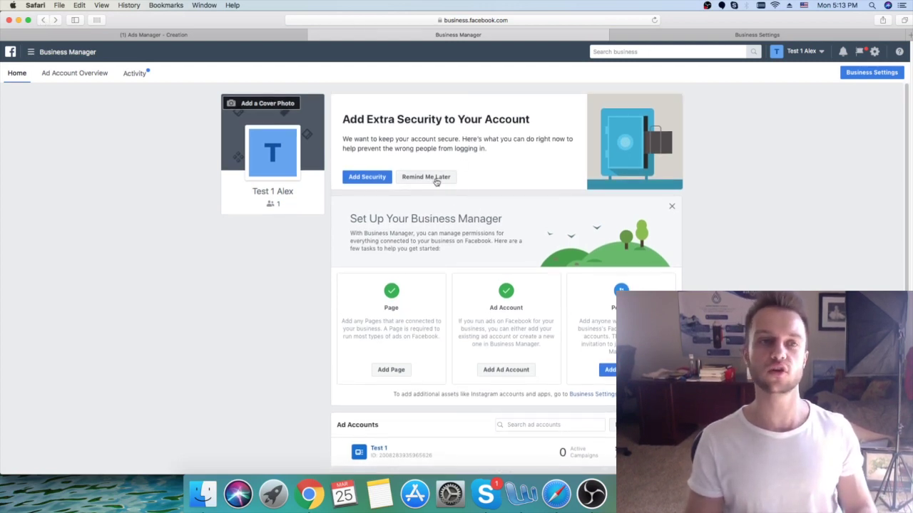
left_click(309, 493)
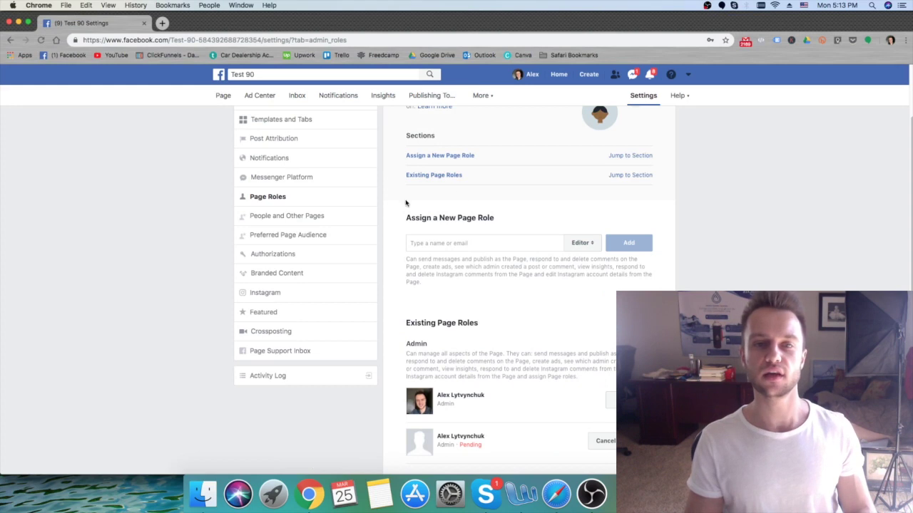
scroll(514, 169, "up", 1)
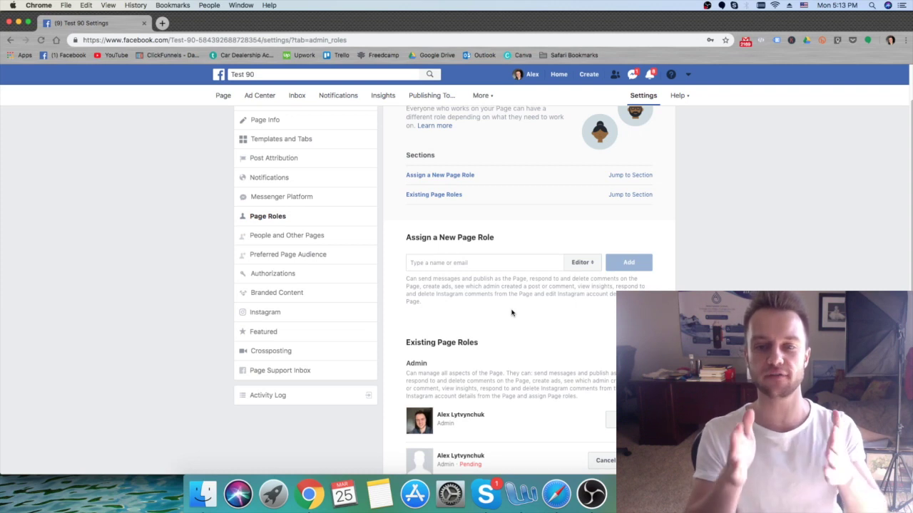
left_click(556, 493)
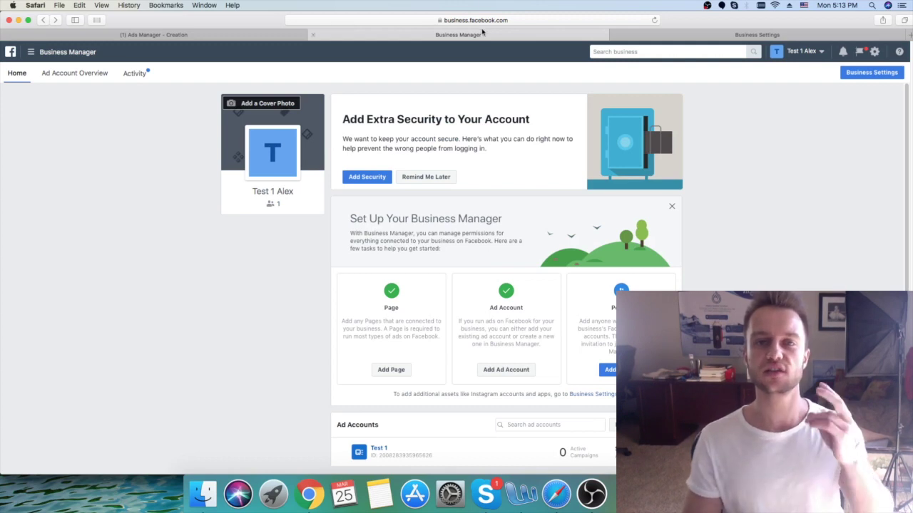
Step: Preview the Add Page options, including Request Access to another page, then close it
scroll(733, 202, "down", 1)
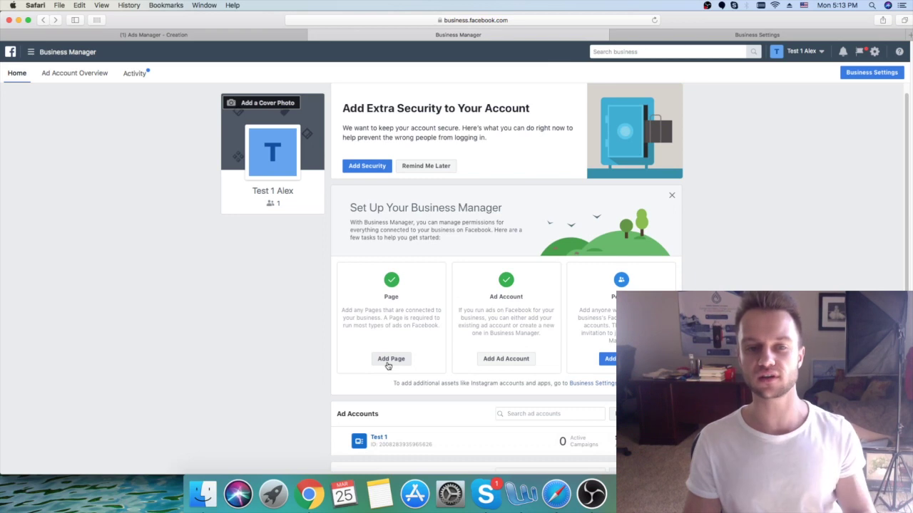
left_click(388, 364)
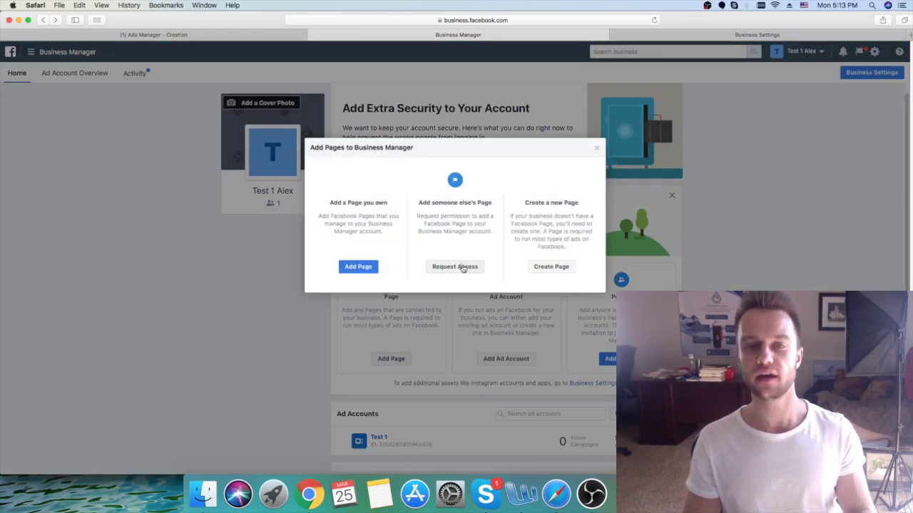
left_click(462, 268)
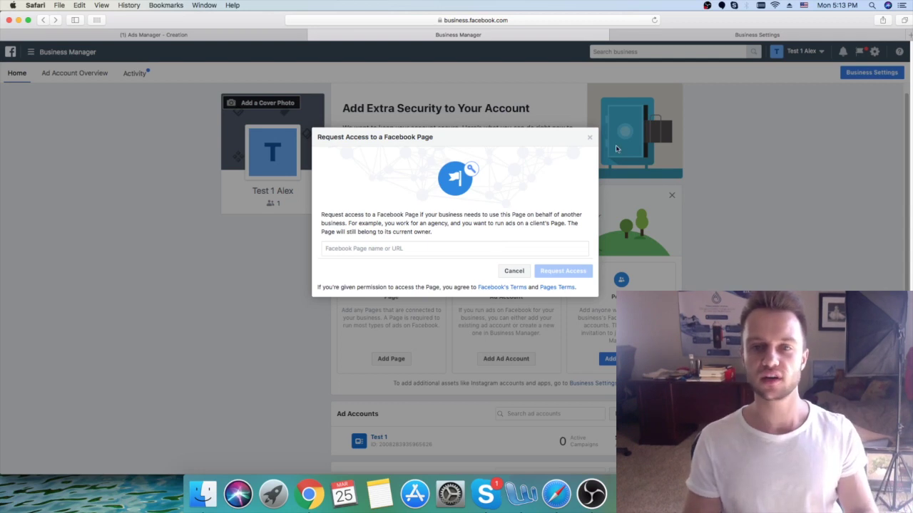
left_click(590, 137)
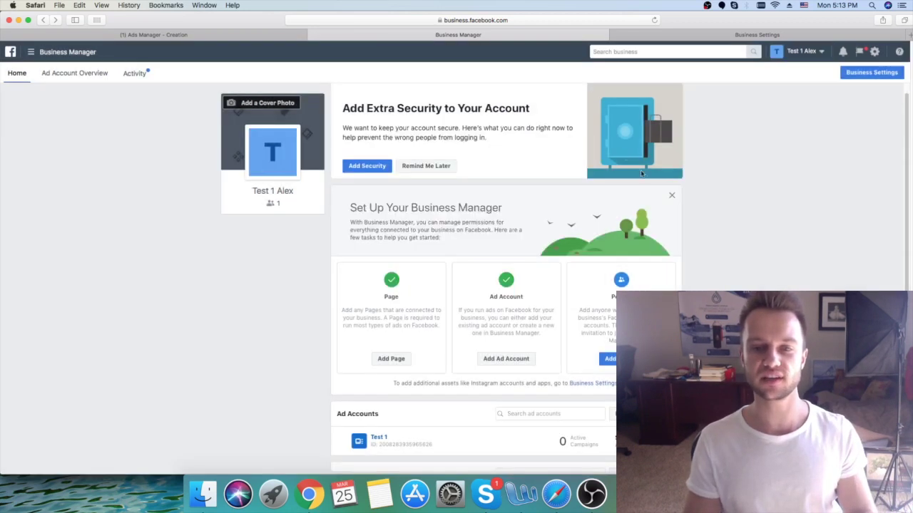
Step: Preview the Add Ad Account options, close them, and return to Business Settings
left_click(524, 361)
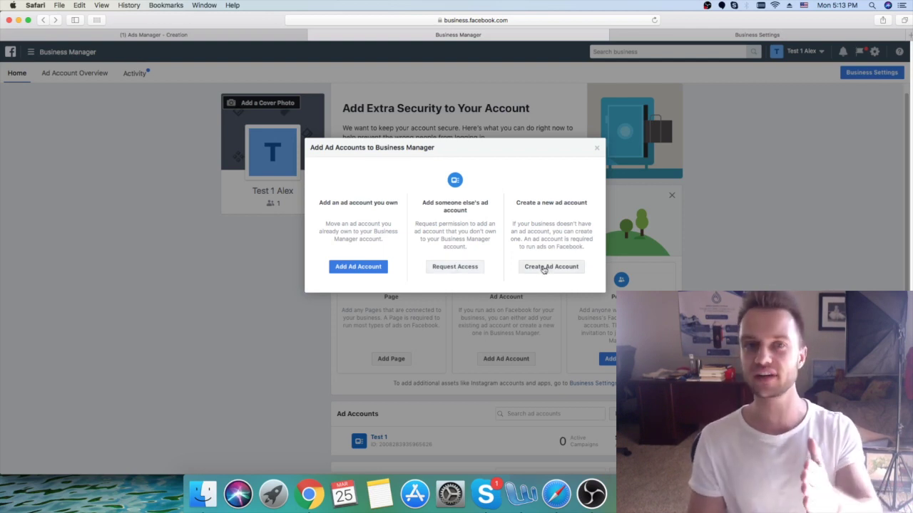
left_click(596, 147)
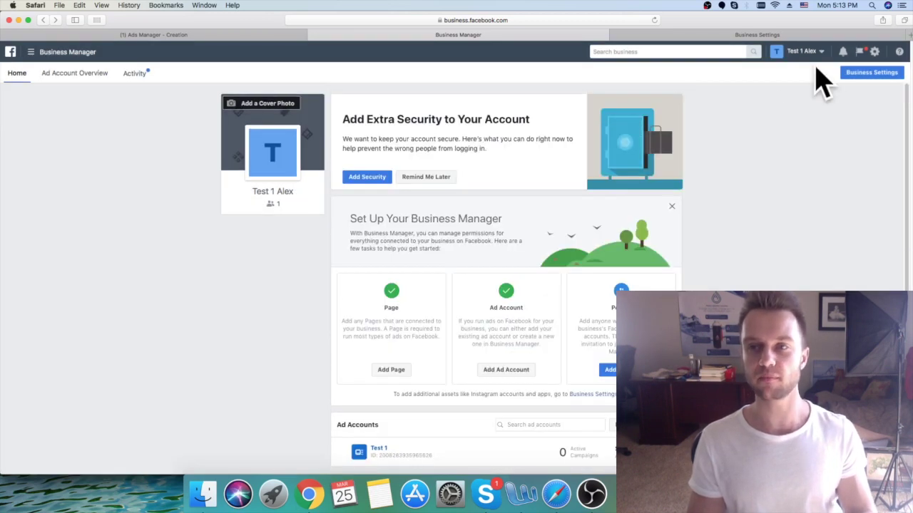
left_click(876, 51)
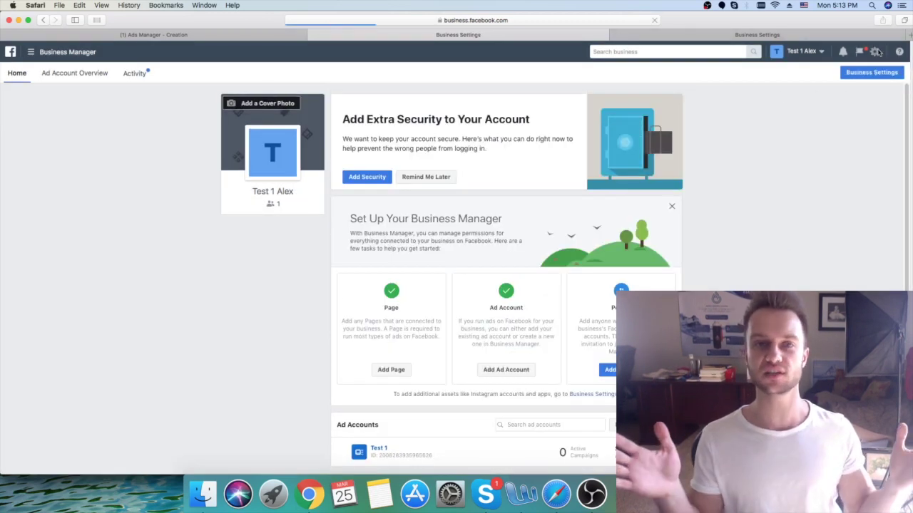